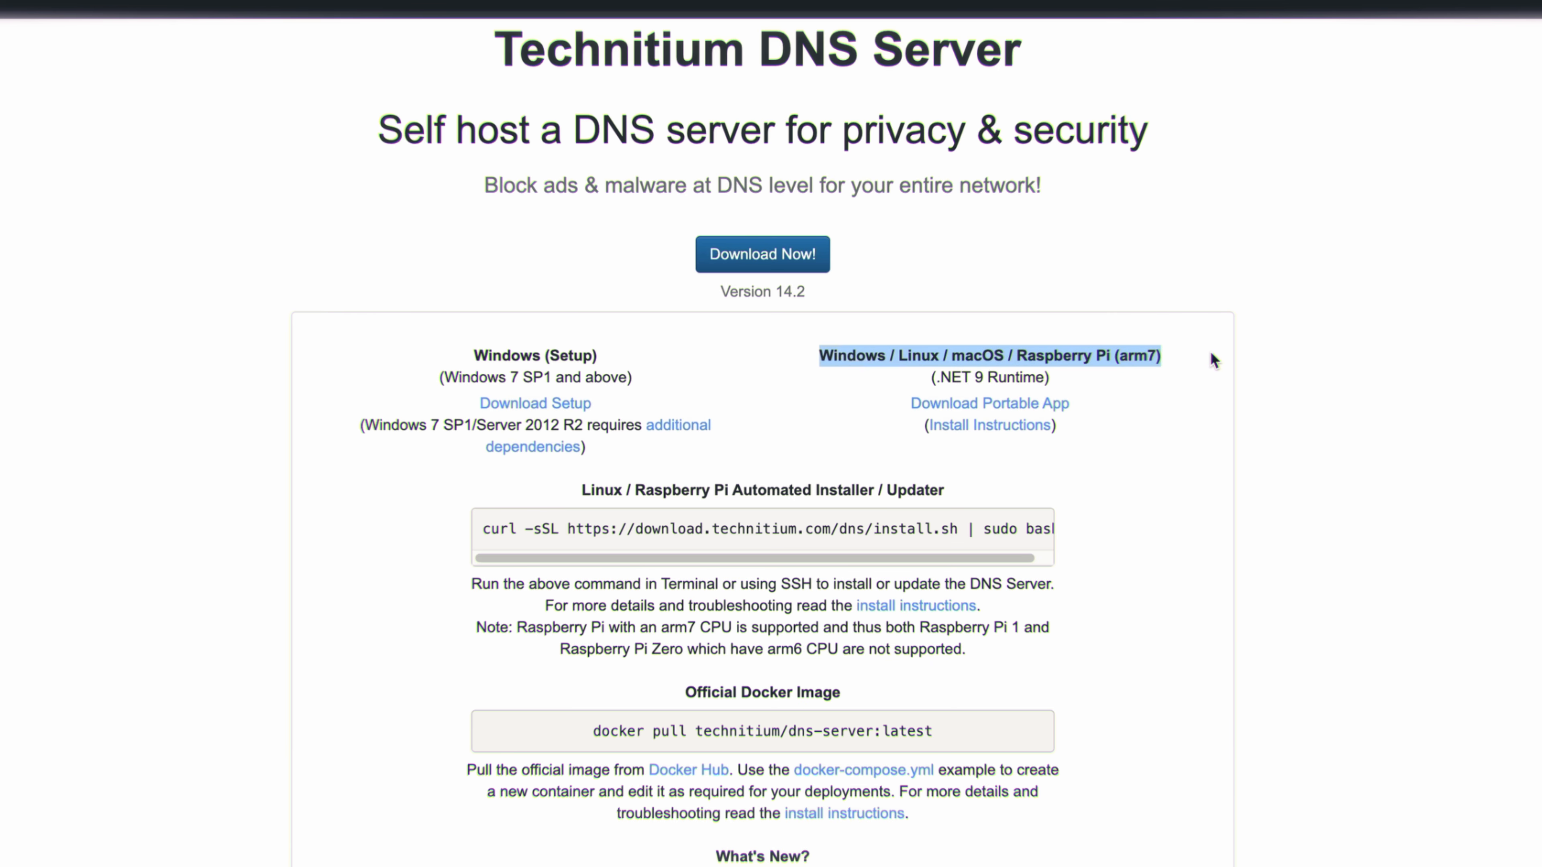
Step: Review the supported platforms, the automated Linux installer command and the official Docker image command on the Technitium DNS Server download page
{"action": "left_click", "coordinate": [947, 350]}
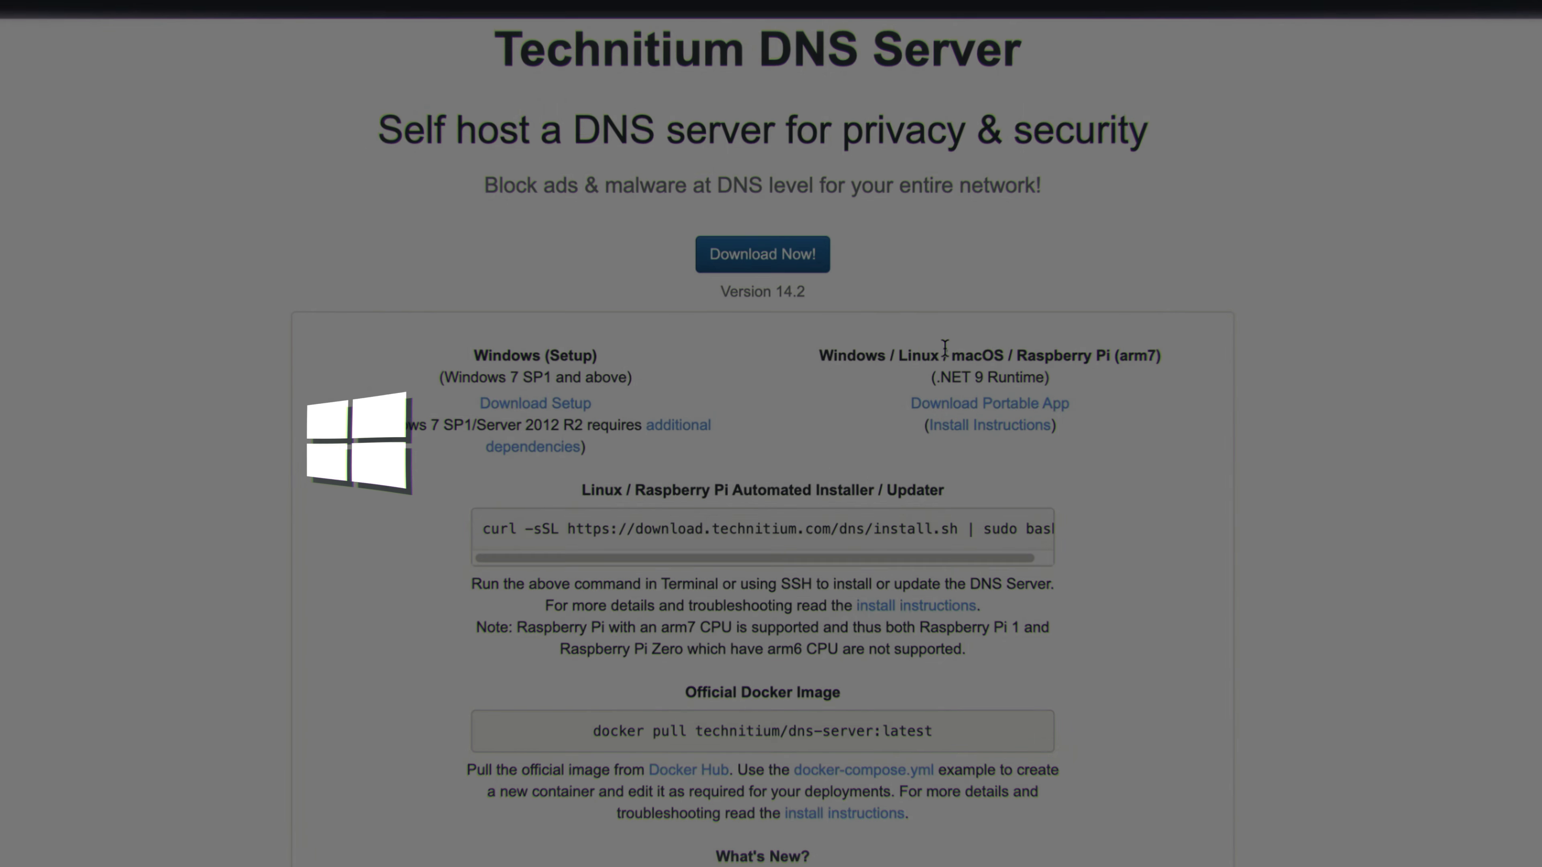
{"action": "double_click", "coordinate": [994, 350]}
{"action": "triple_click", "coordinate": [1066, 351]}
{"action": "left_click", "coordinate": [1105, 353]}
{"action": "scroll", "coordinate": [496, 531], "scroll_direction": "down", "scroll_amount": 1}
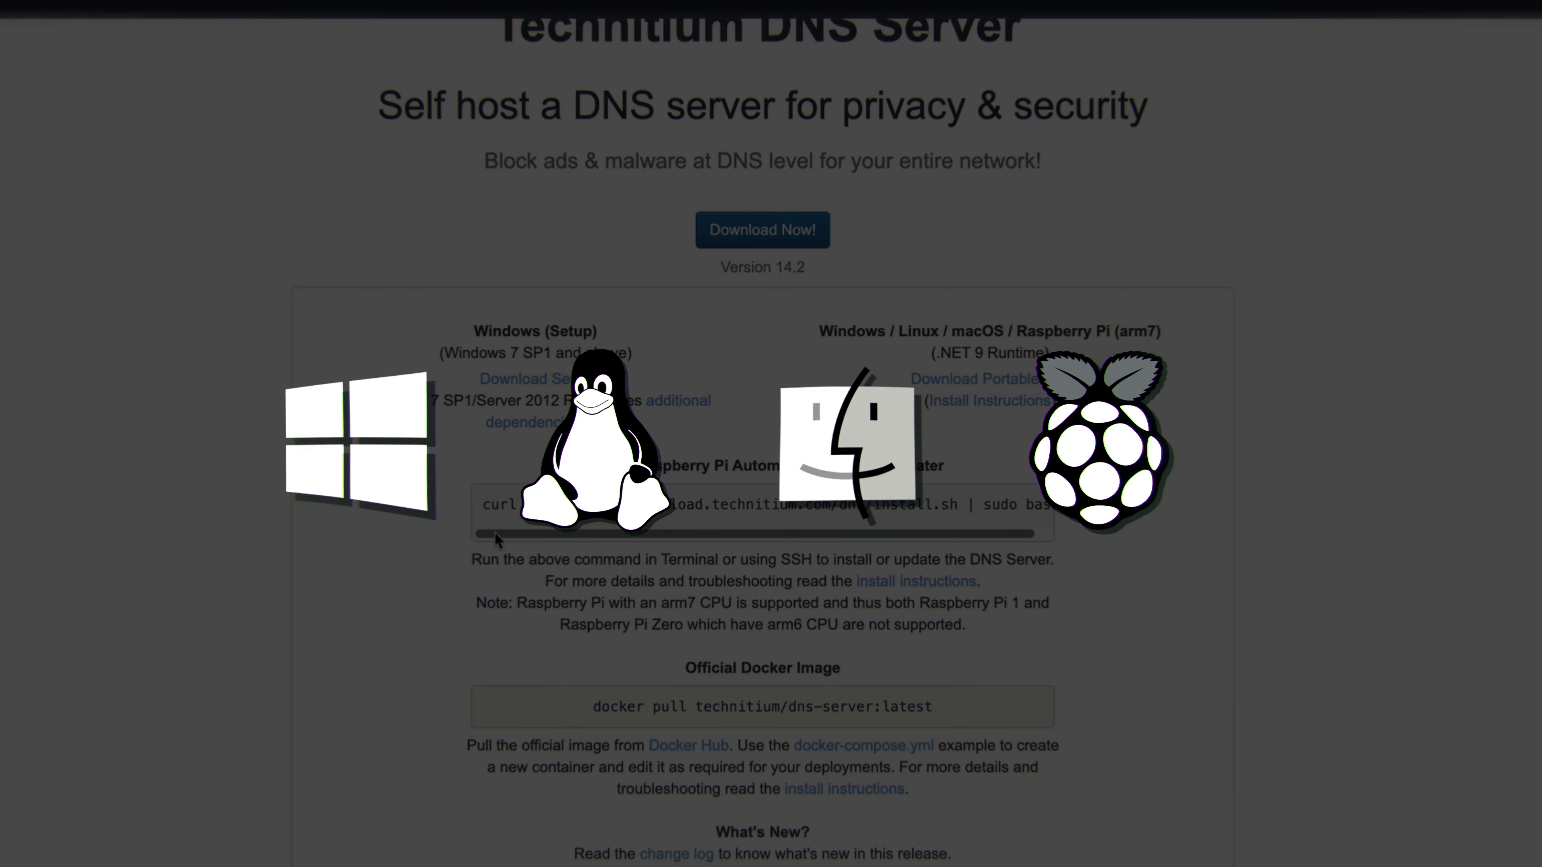
{"action": "left_click_drag", "start_coordinate": [728, 516], "coordinate": [1075, 526]}
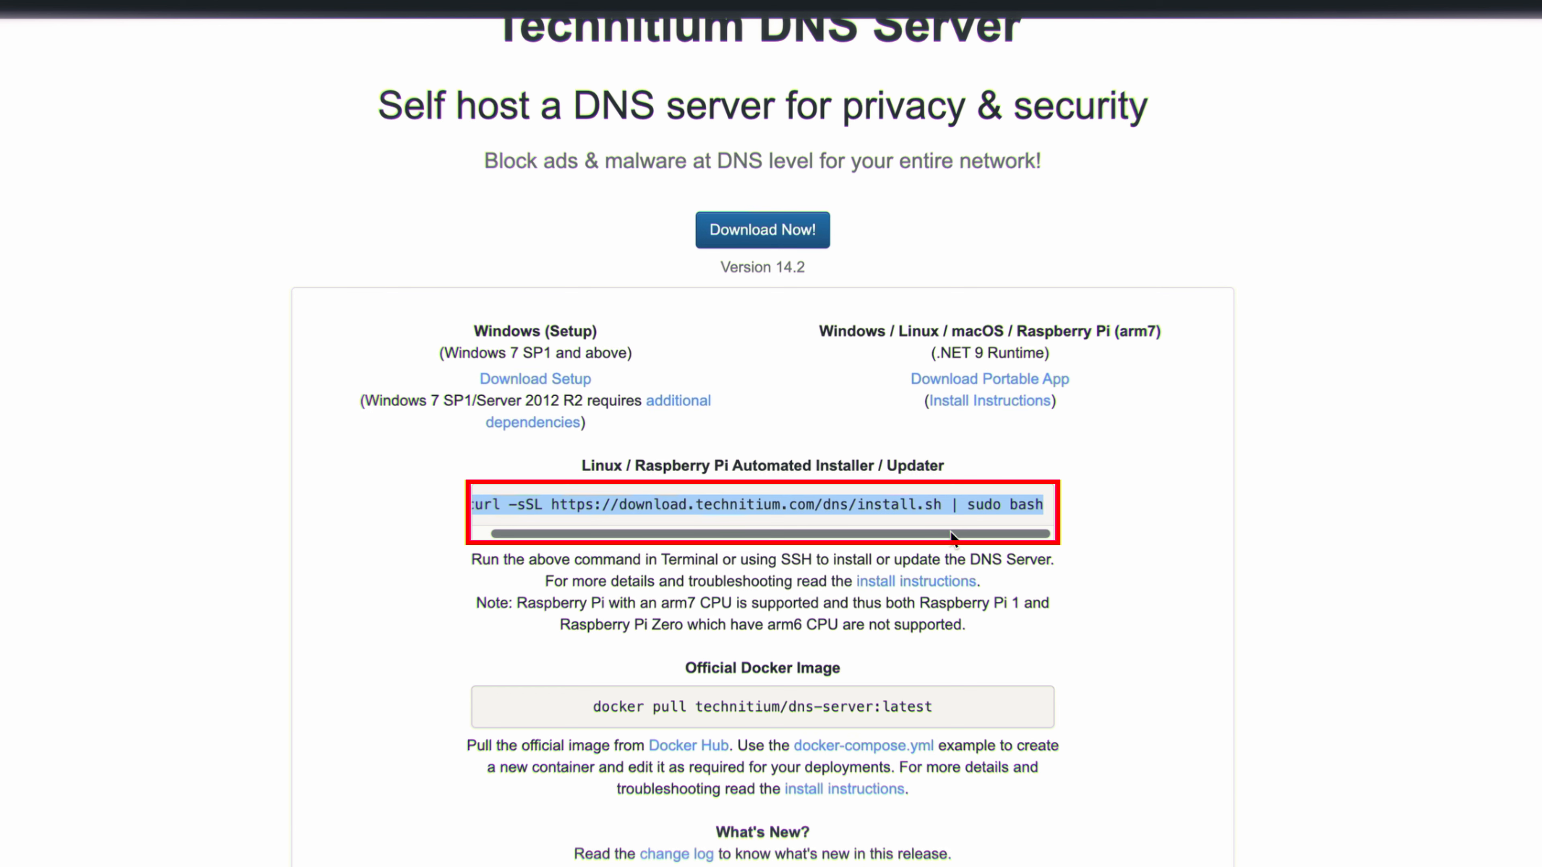
{"action": "left_click_drag", "start_coordinate": [592, 706], "coordinate": [966, 701]}
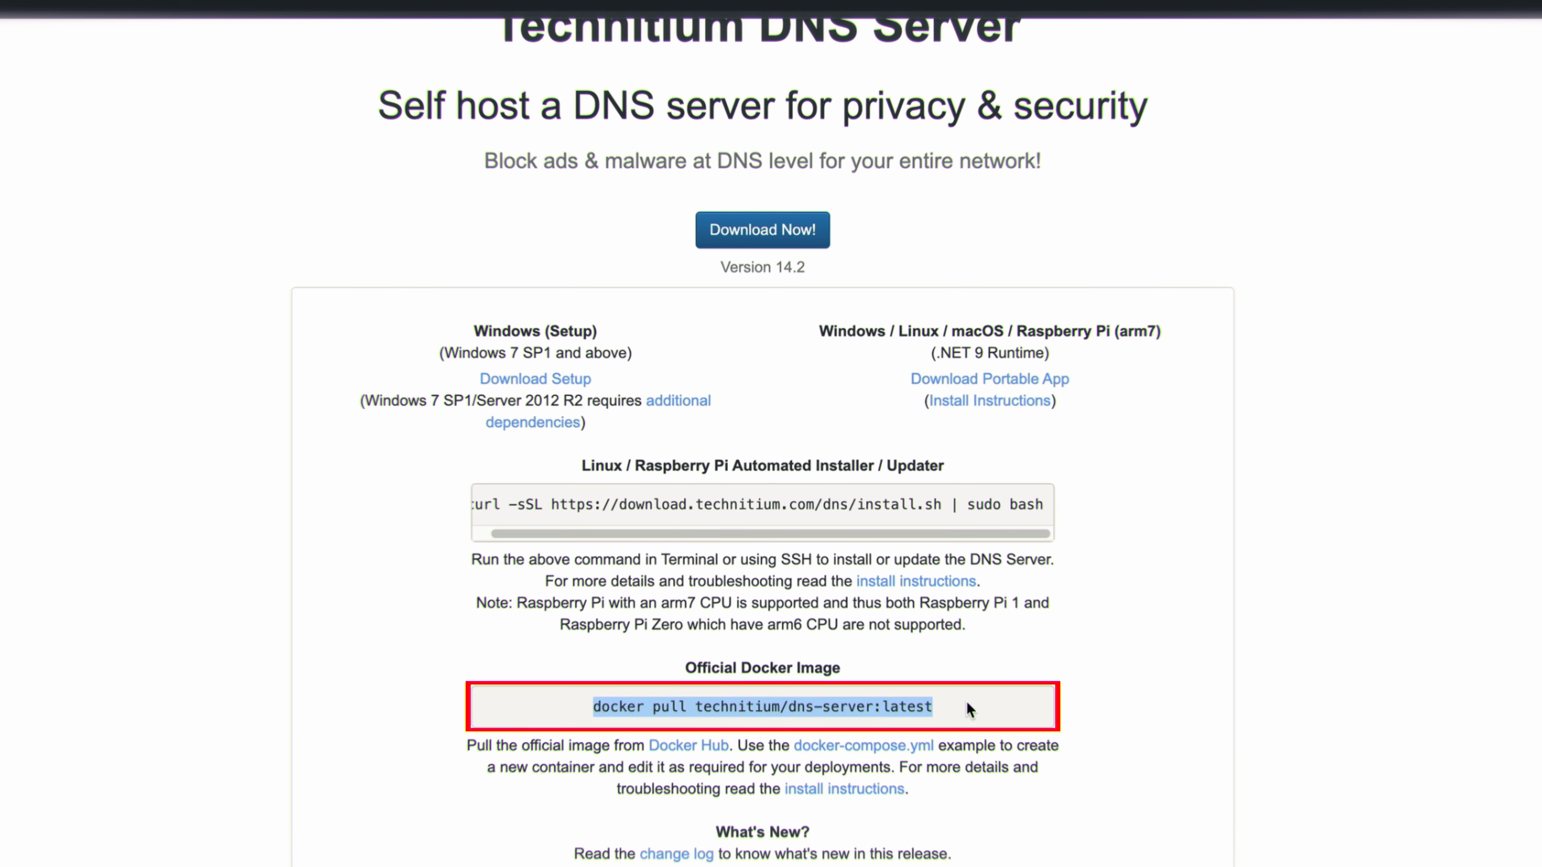
{"action": "left_click", "coordinate": [1172, 632]}
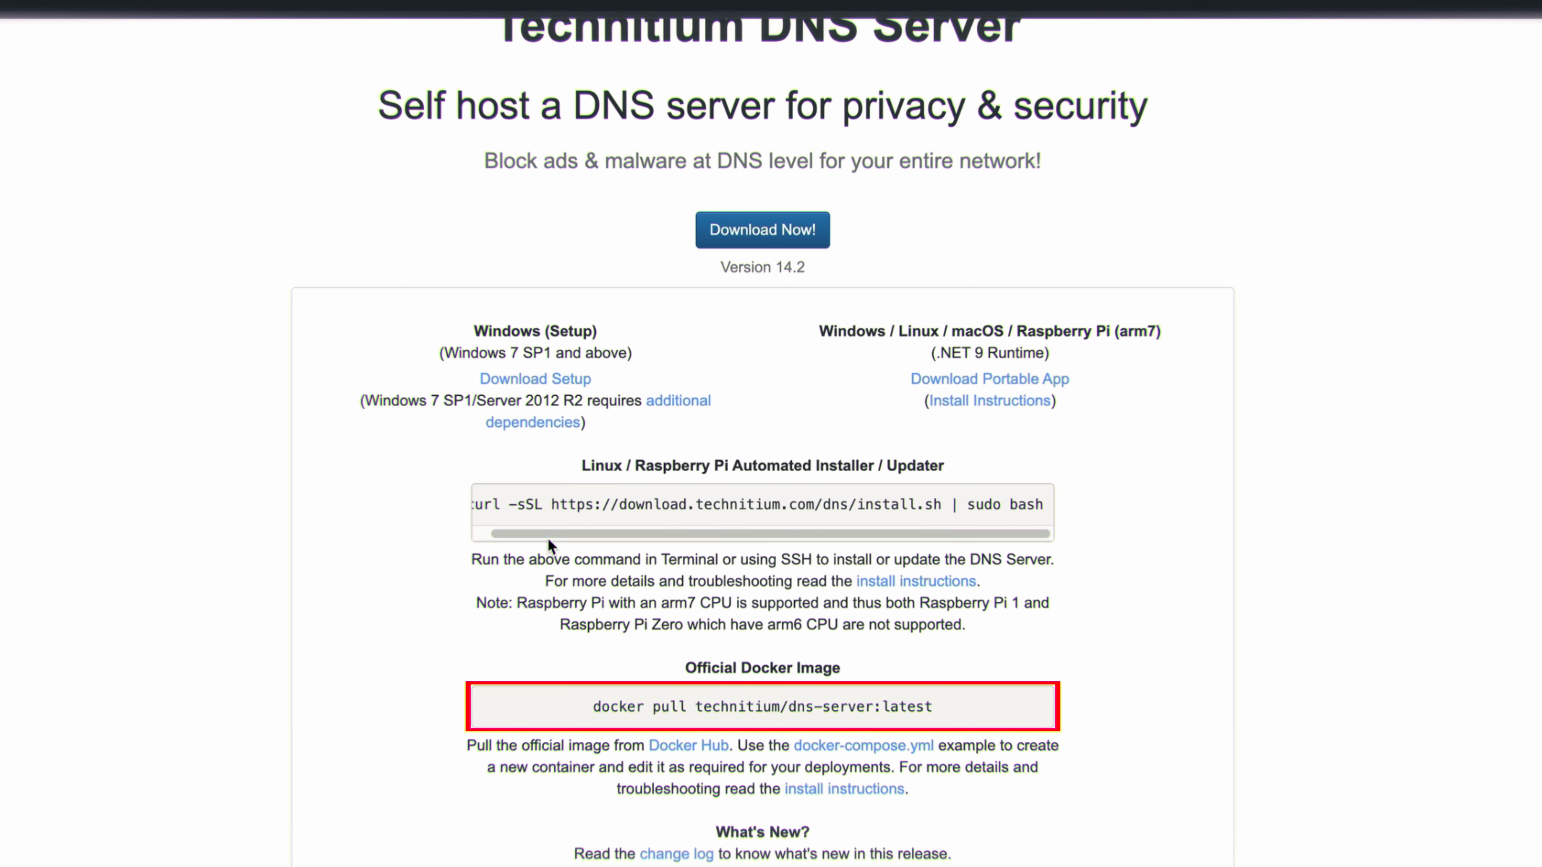
{"action": "left_click_drag", "start_coordinate": [479, 503], "coordinate": [1084, 523]}
{"action": "key", "text": "ctrl+c"}
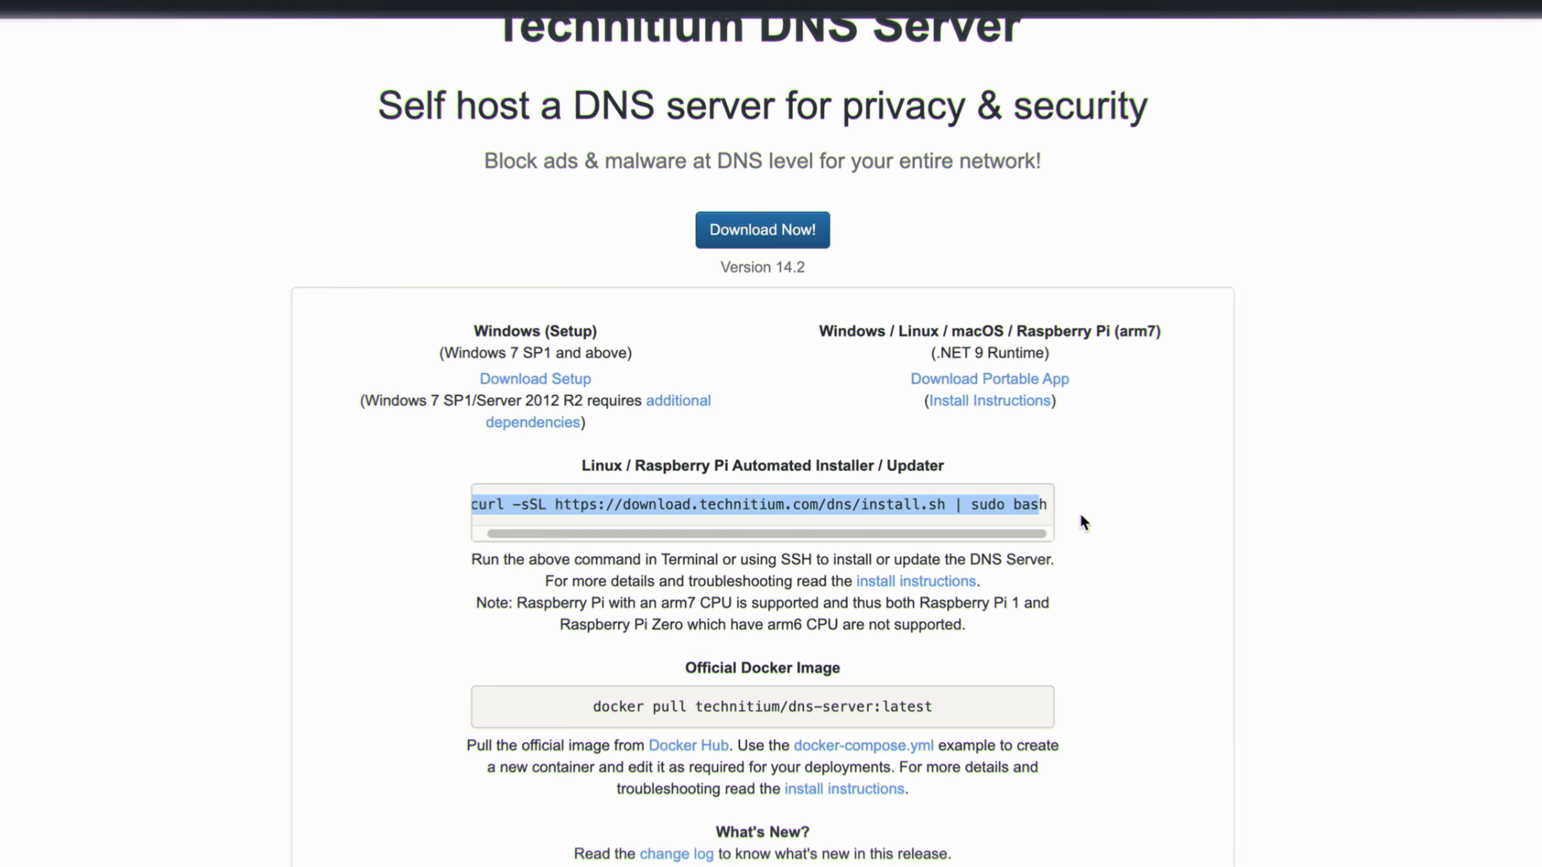
{"action": "left_click", "coordinate": [1189, 521]}
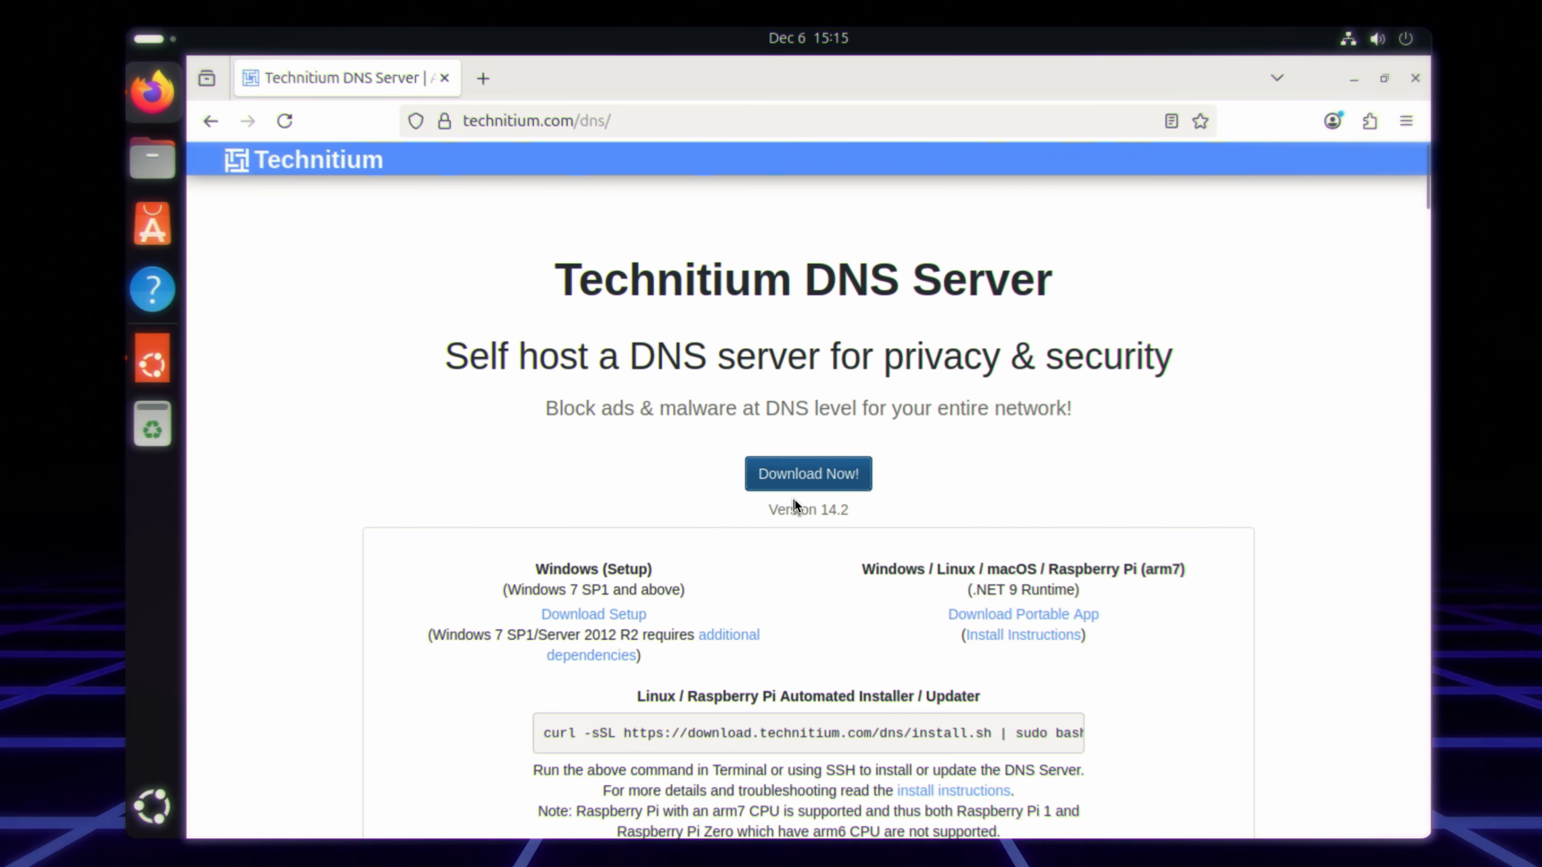
Step: Copy the whole Linux / Raspberry Pi automated installer command from the download page
{"action": "scroll", "coordinate": [794, 509], "scroll_direction": "down", "scroll_amount": 3}
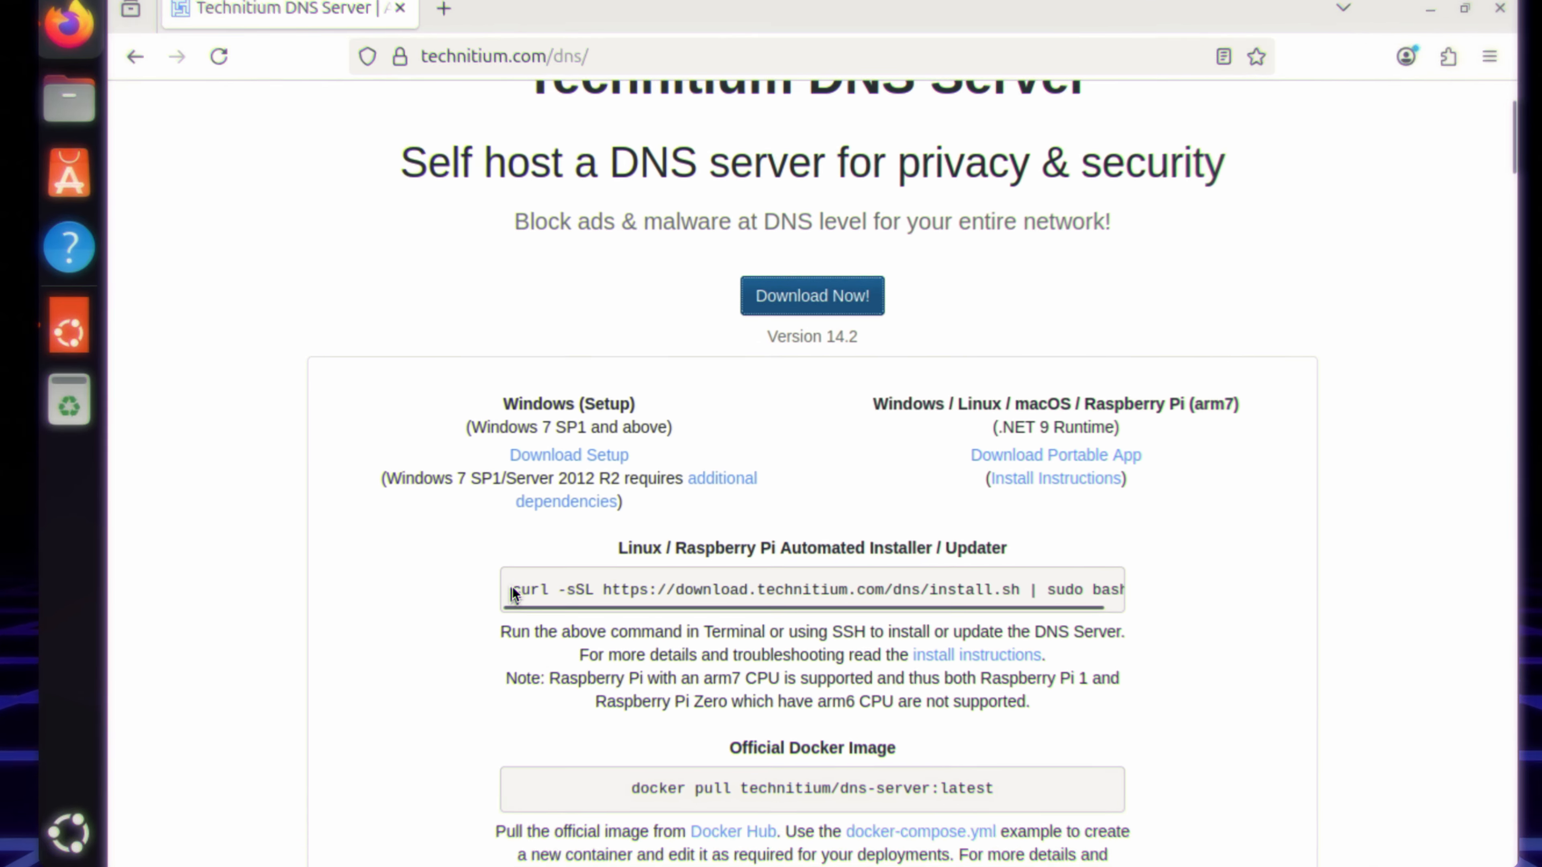
{"action": "left_click_drag", "start_coordinate": [545, 591], "coordinate": [567, 591]}
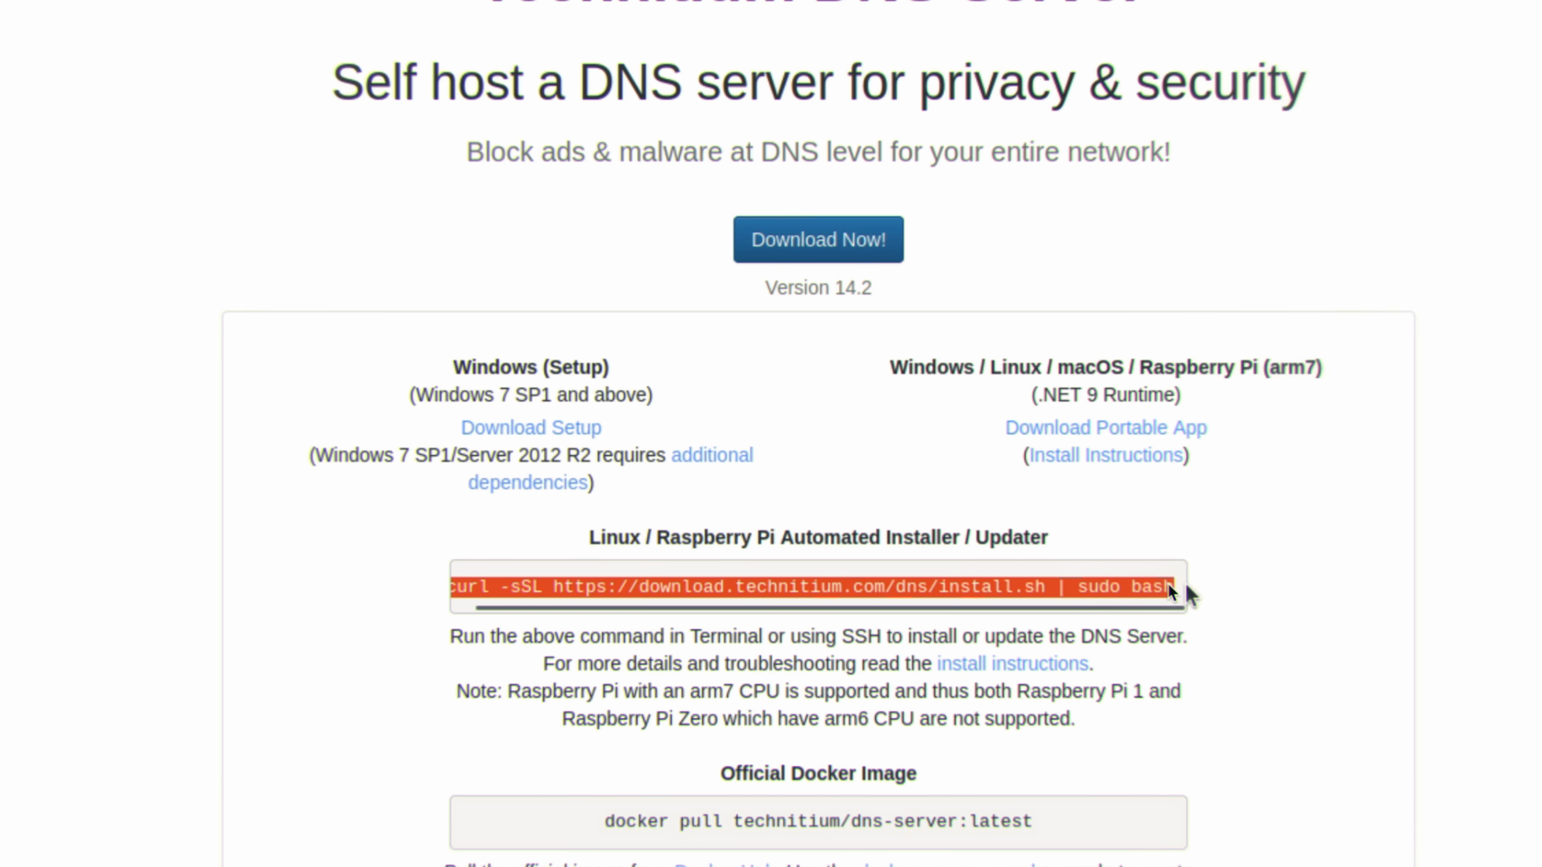
{"action": "right_click", "coordinate": [1145, 584]}
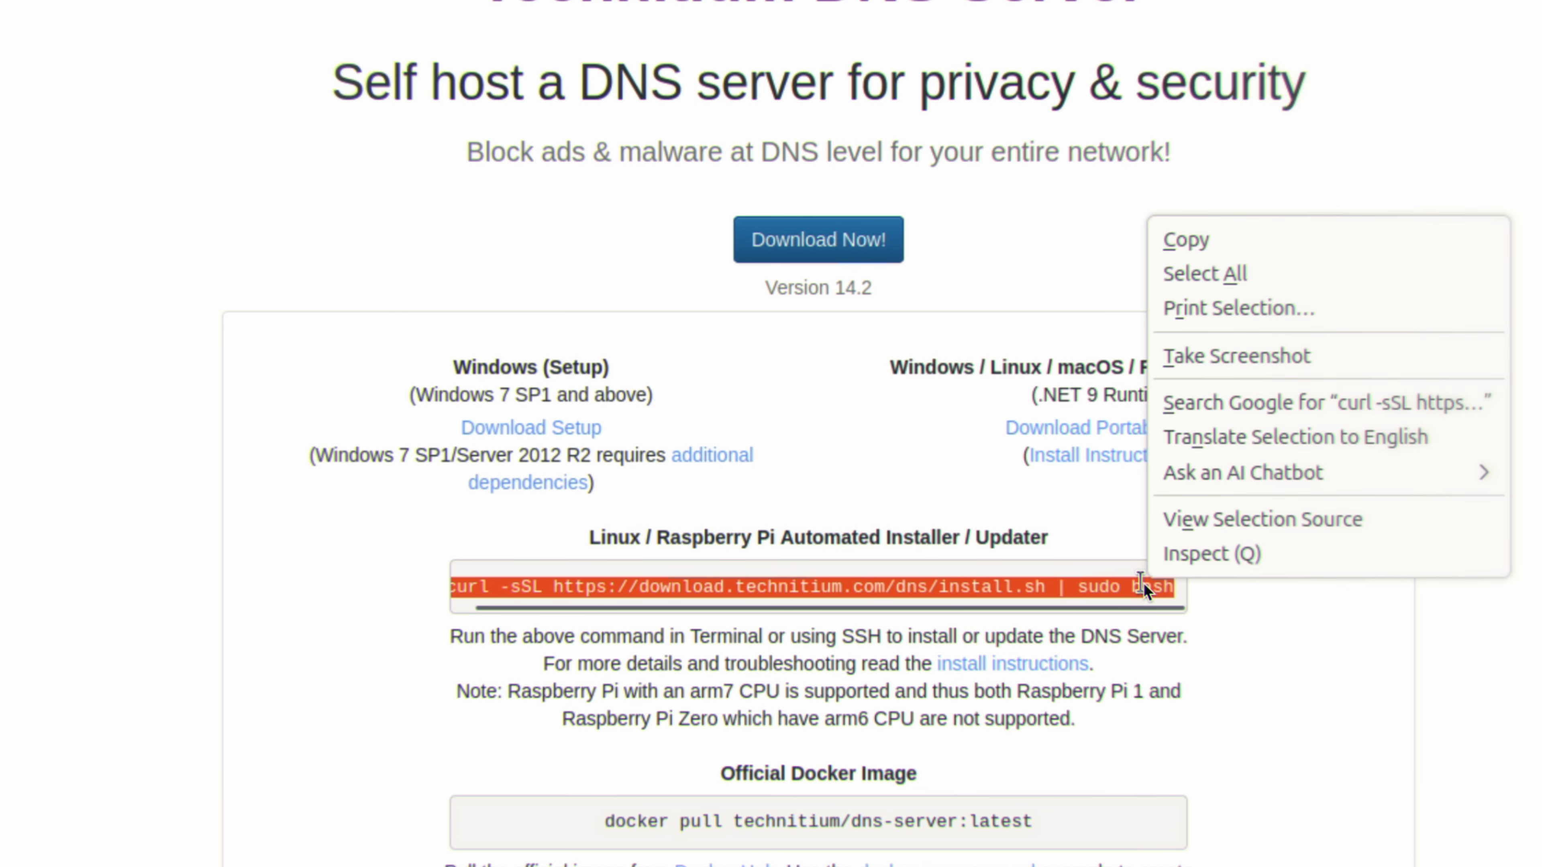
{"action": "left_click", "coordinate": [1213, 243]}
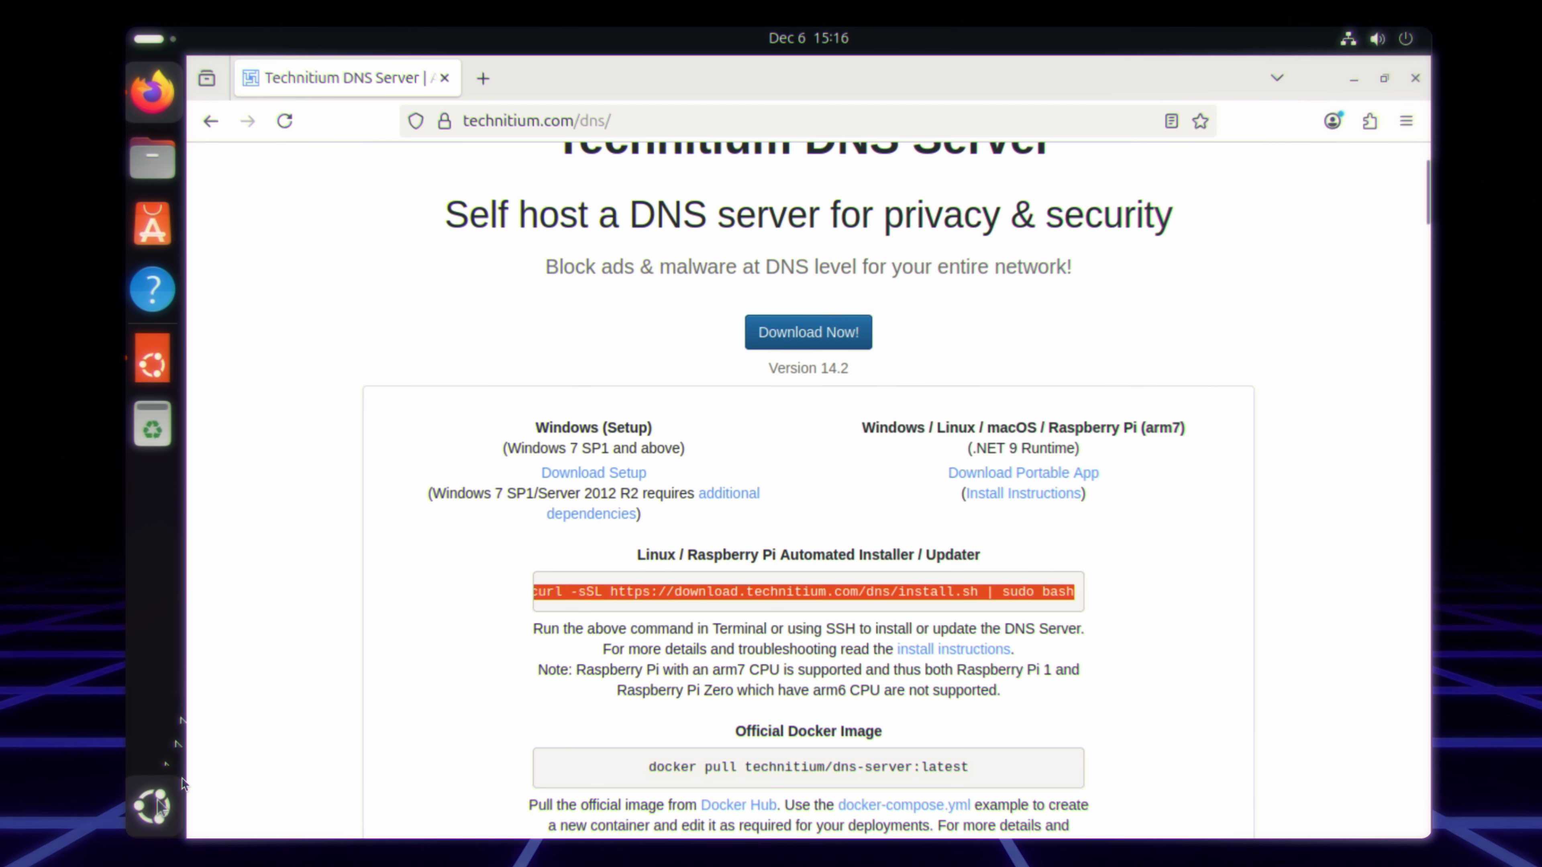
{"action": "left_click", "coordinate": [154, 803]}
{"action": "left_click", "coordinate": [1012, 344]}
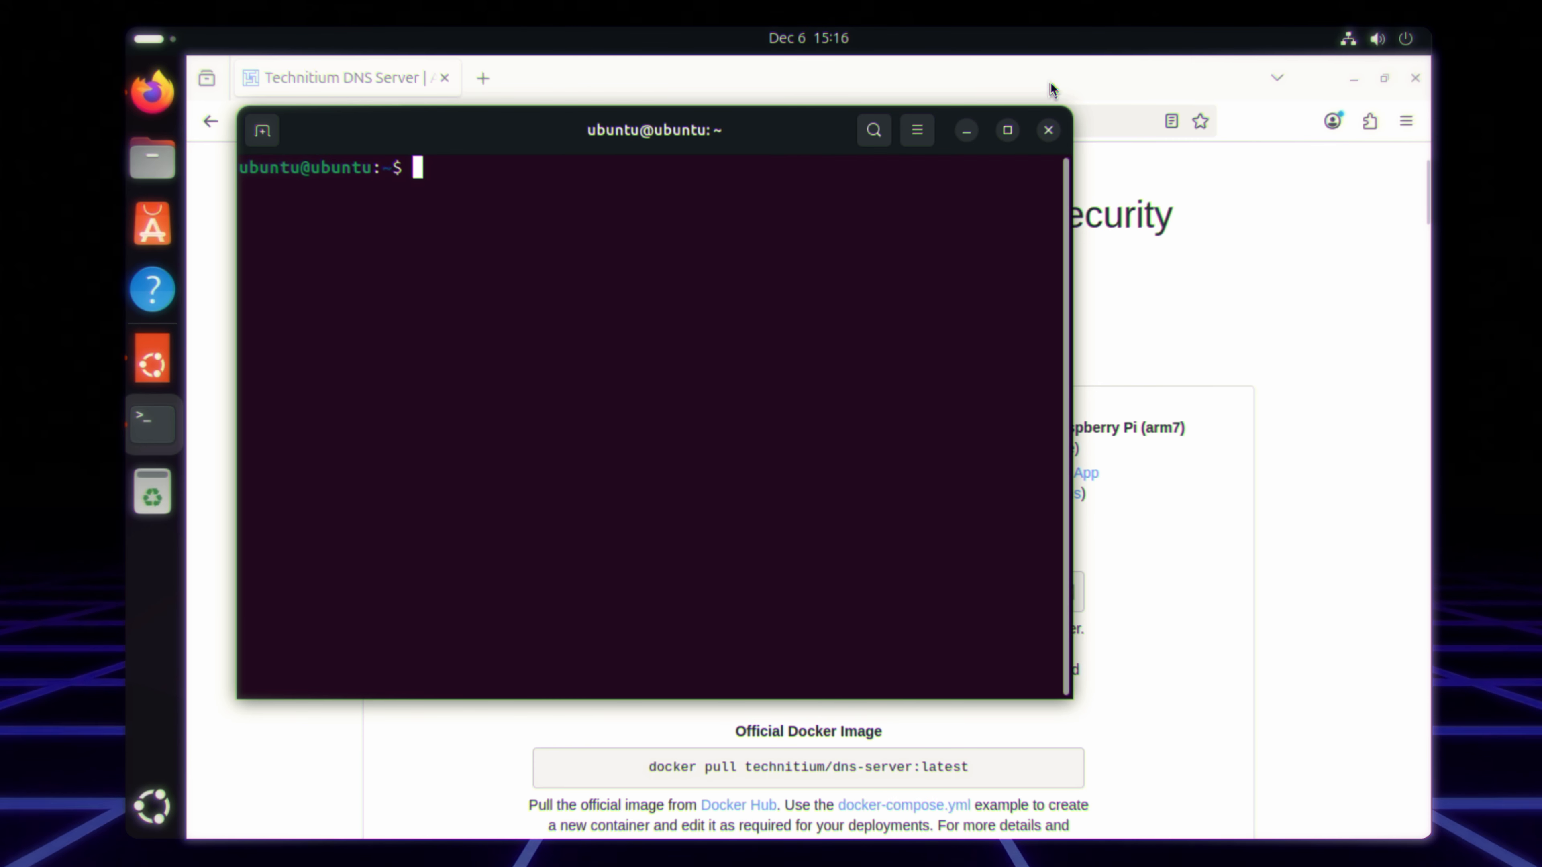
{"action": "right_click", "coordinate": [678, 319]}
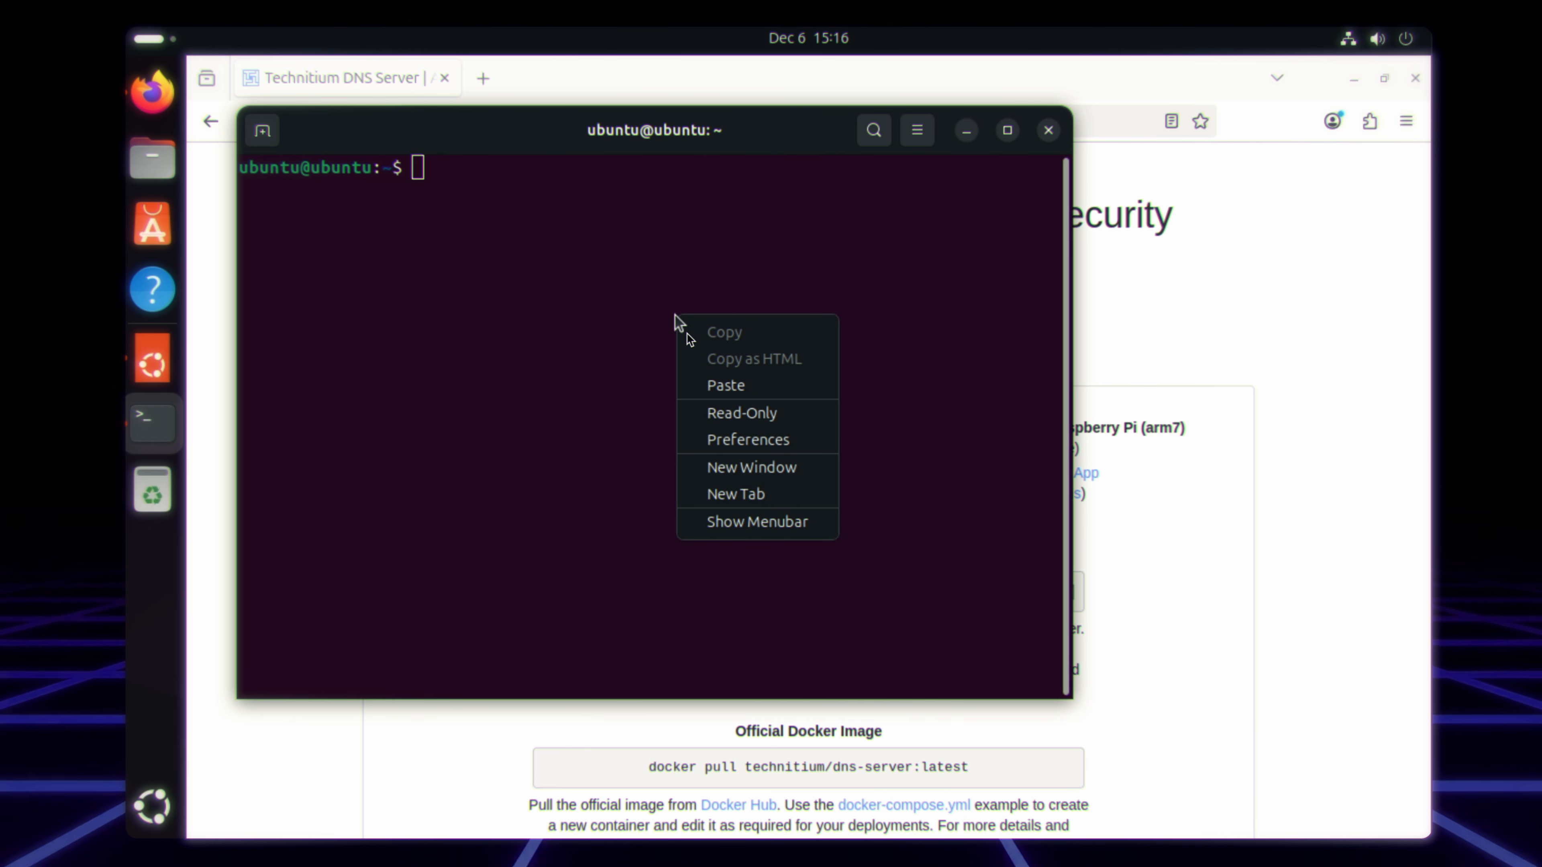
{"action": "left_click", "coordinate": [719, 384]}
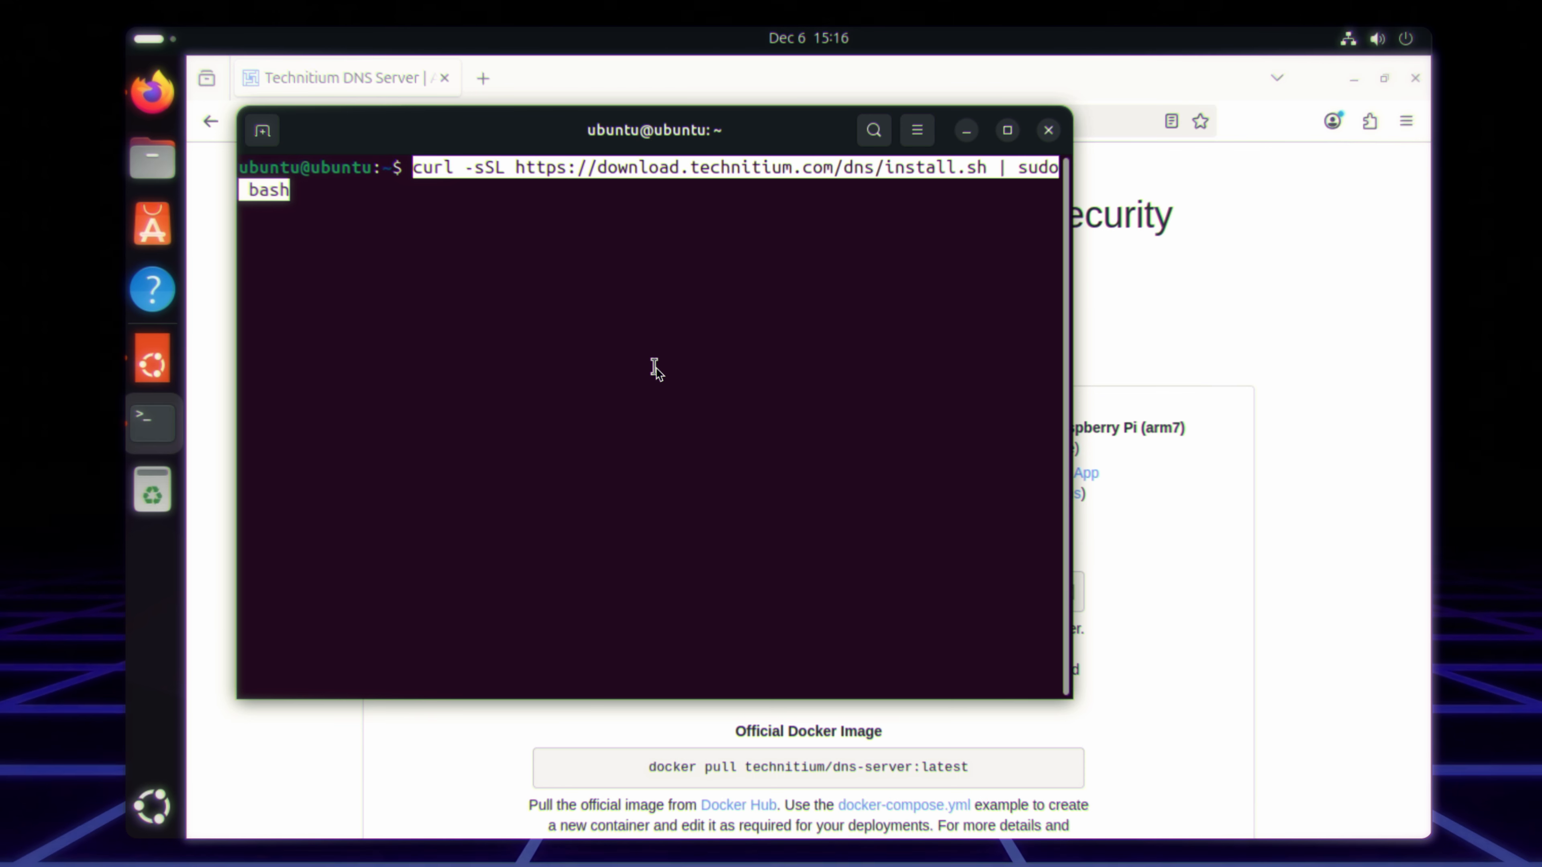
{"action": "key", "text": "Return"}
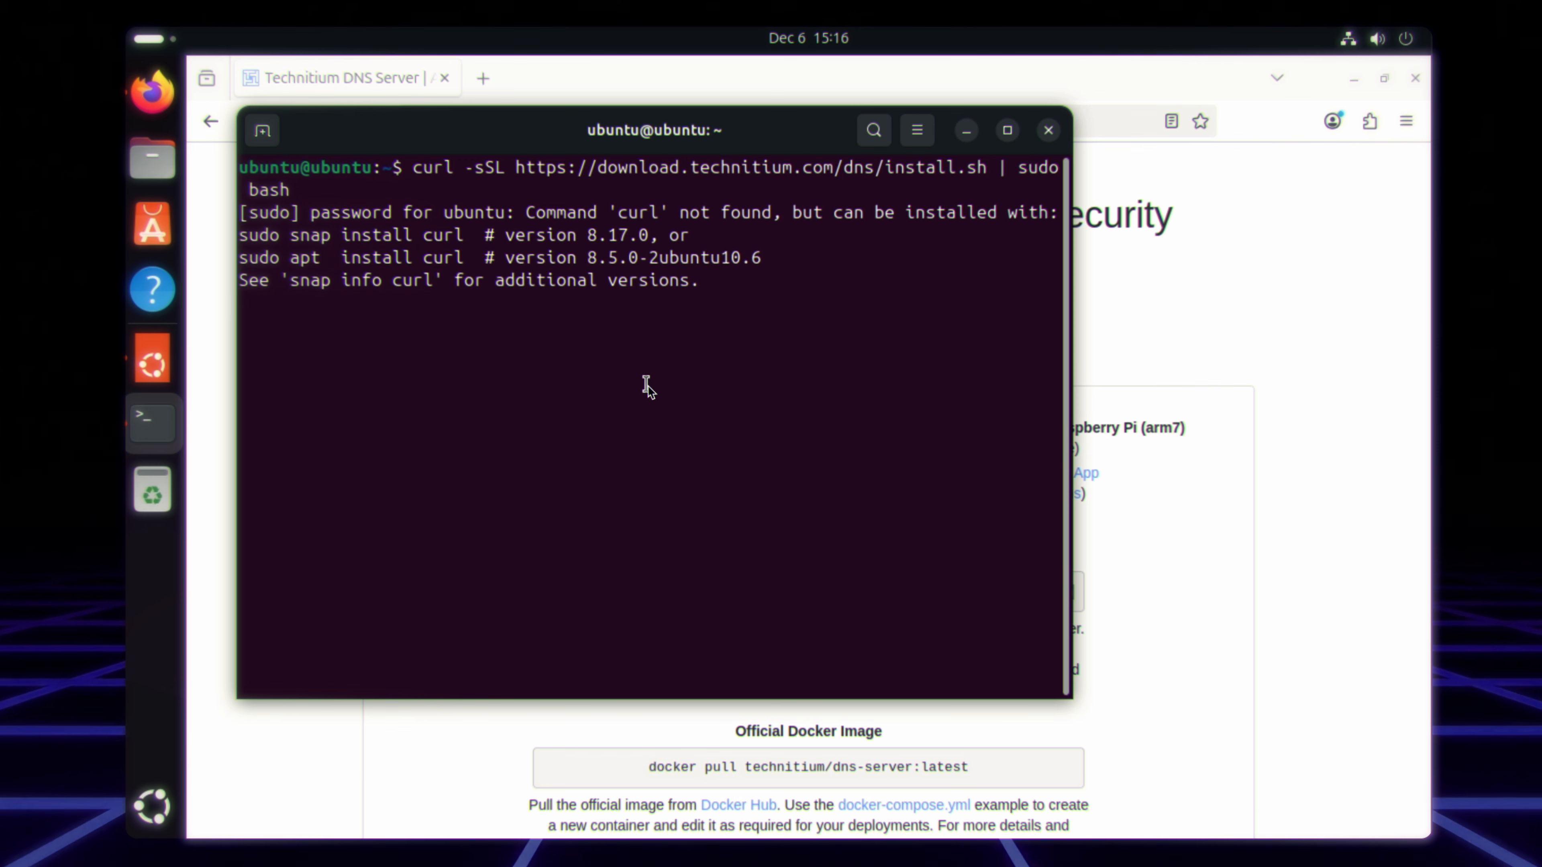
{"action": "key", "text": "Return"}
{"action": "key", "text": "ctrl+c"}
Step: Install curl with sudo apt install curl and run the Technitium installer command again
{"action": "type", "text": "sudo "}
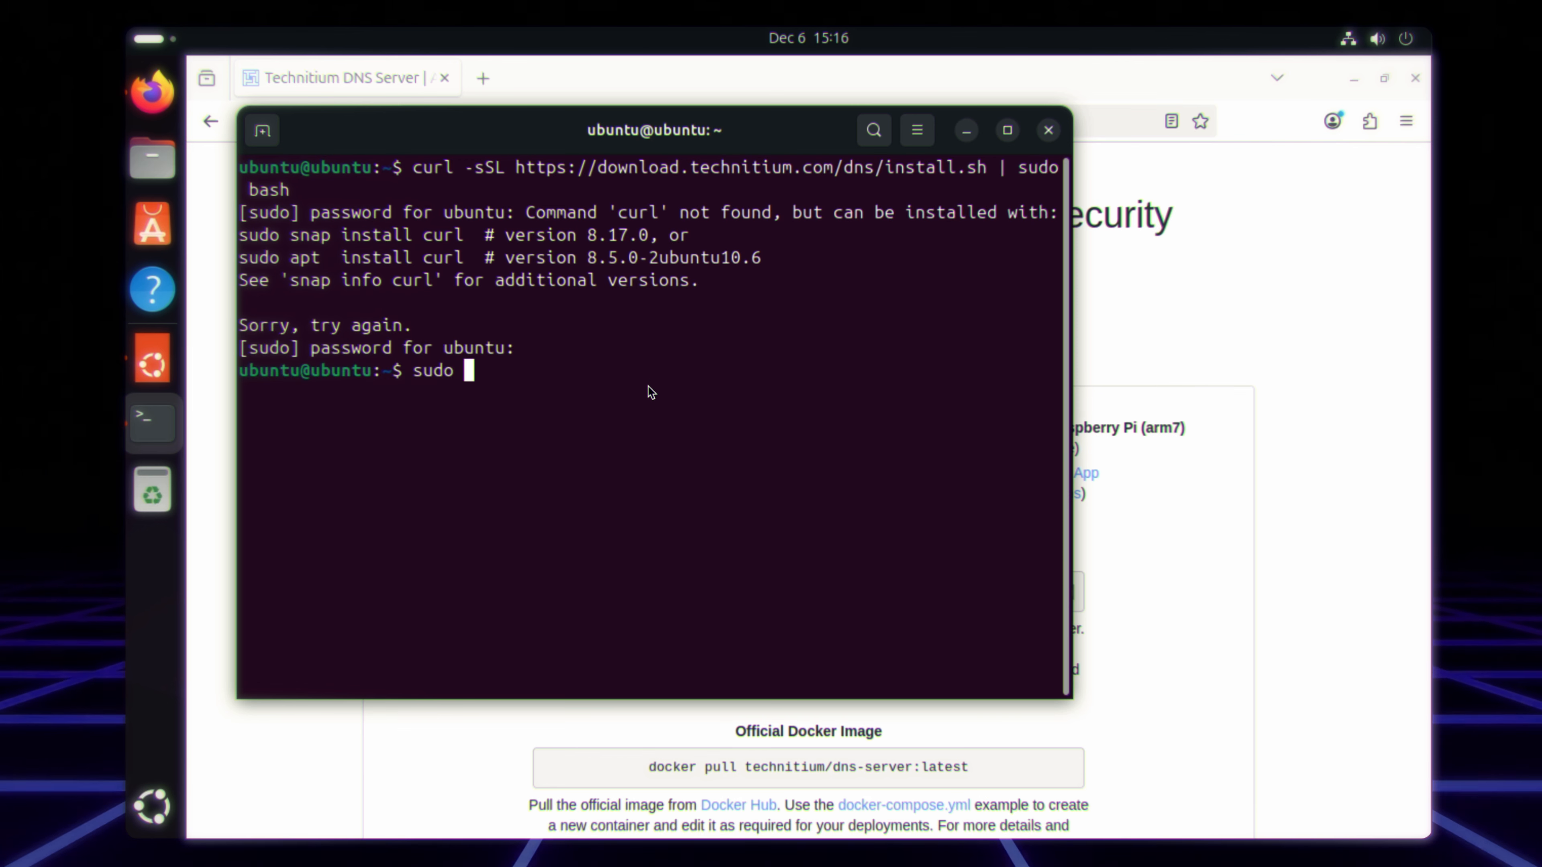
{"action": "type", "text": "apt install curl"}
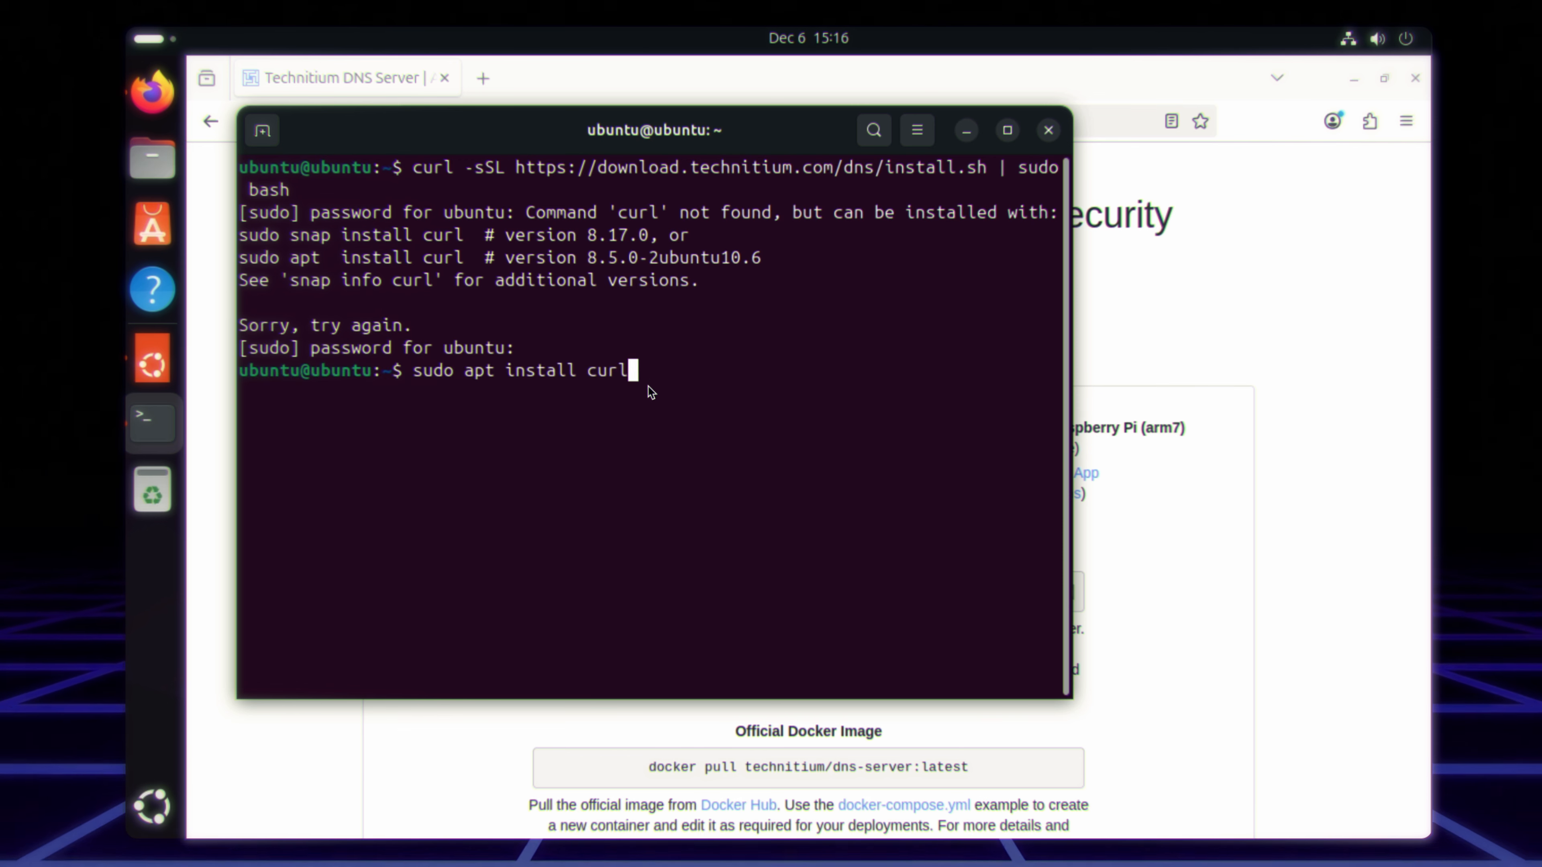
{"action": "key", "text": "Return"}
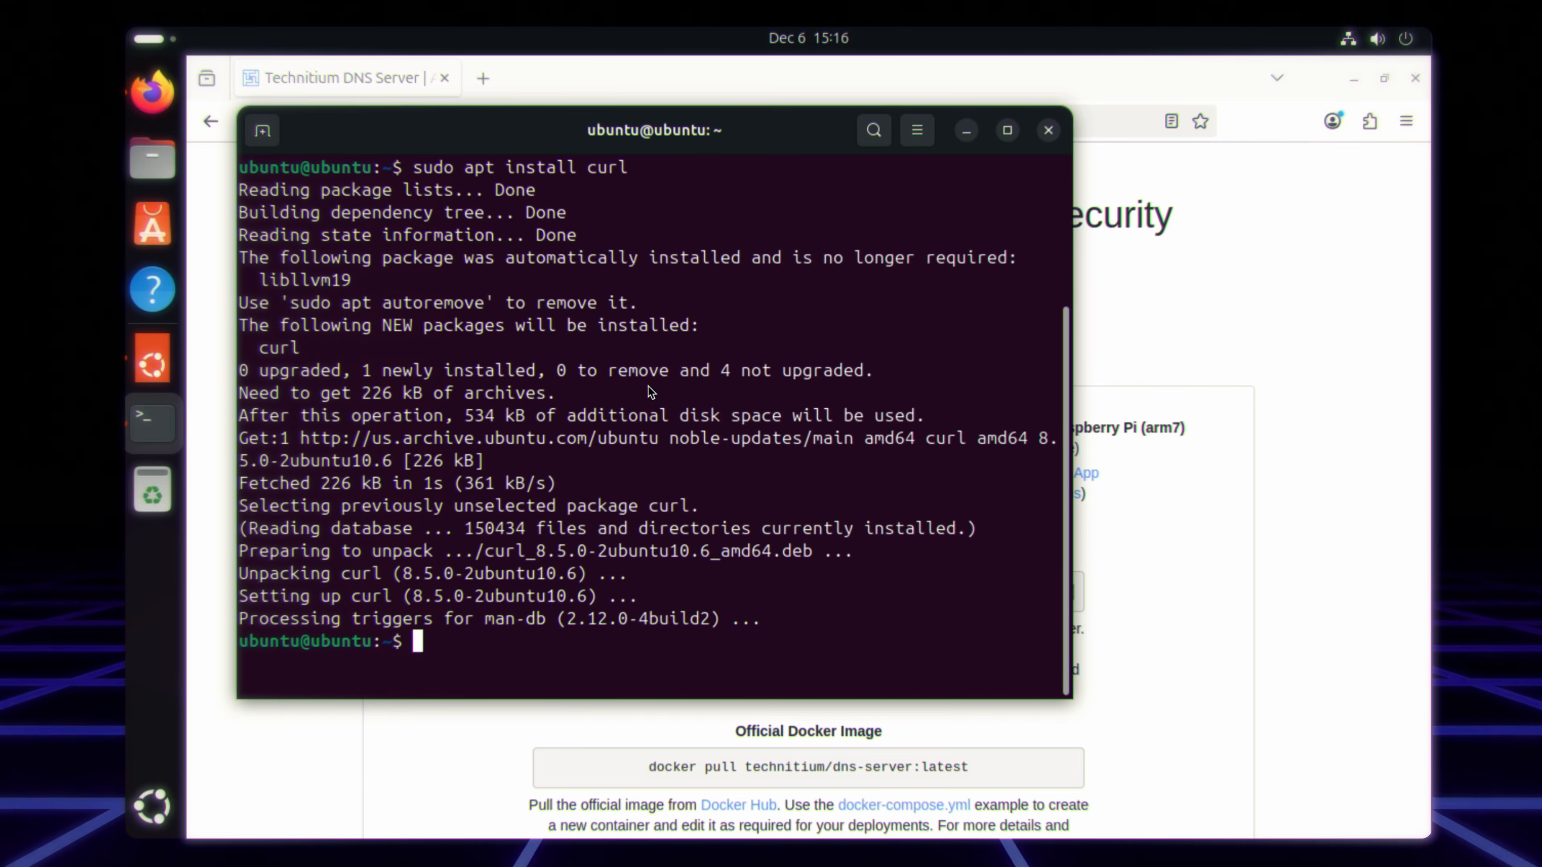
{"action": "key", "text": "Up"}
{"action": "key", "text": "Return"}
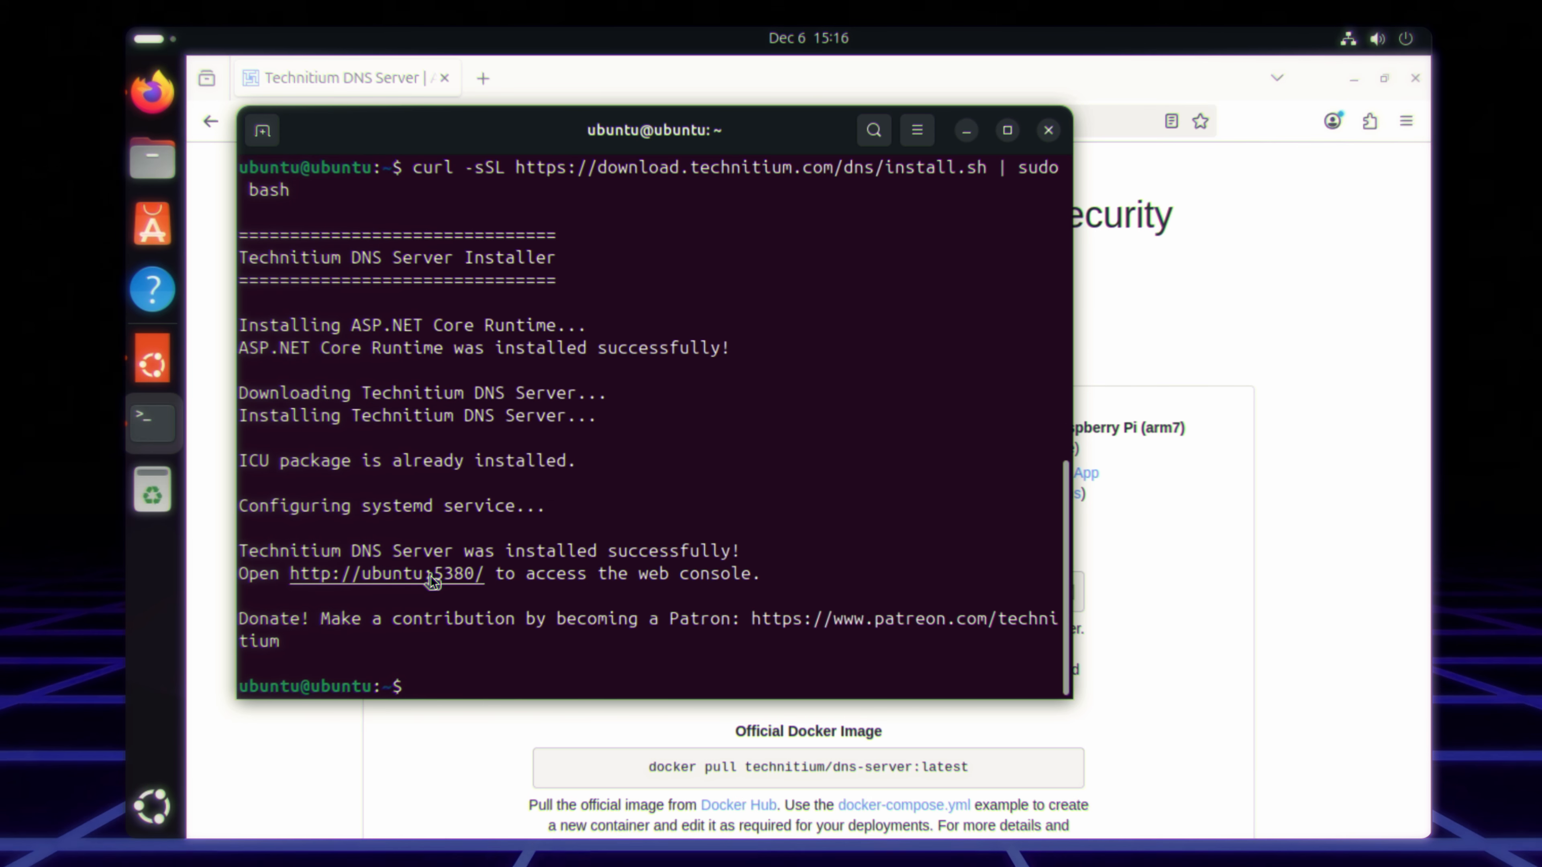
{"action": "right_click", "coordinate": [430, 576]}
{"action": "left_click", "coordinate": [507, 319]}
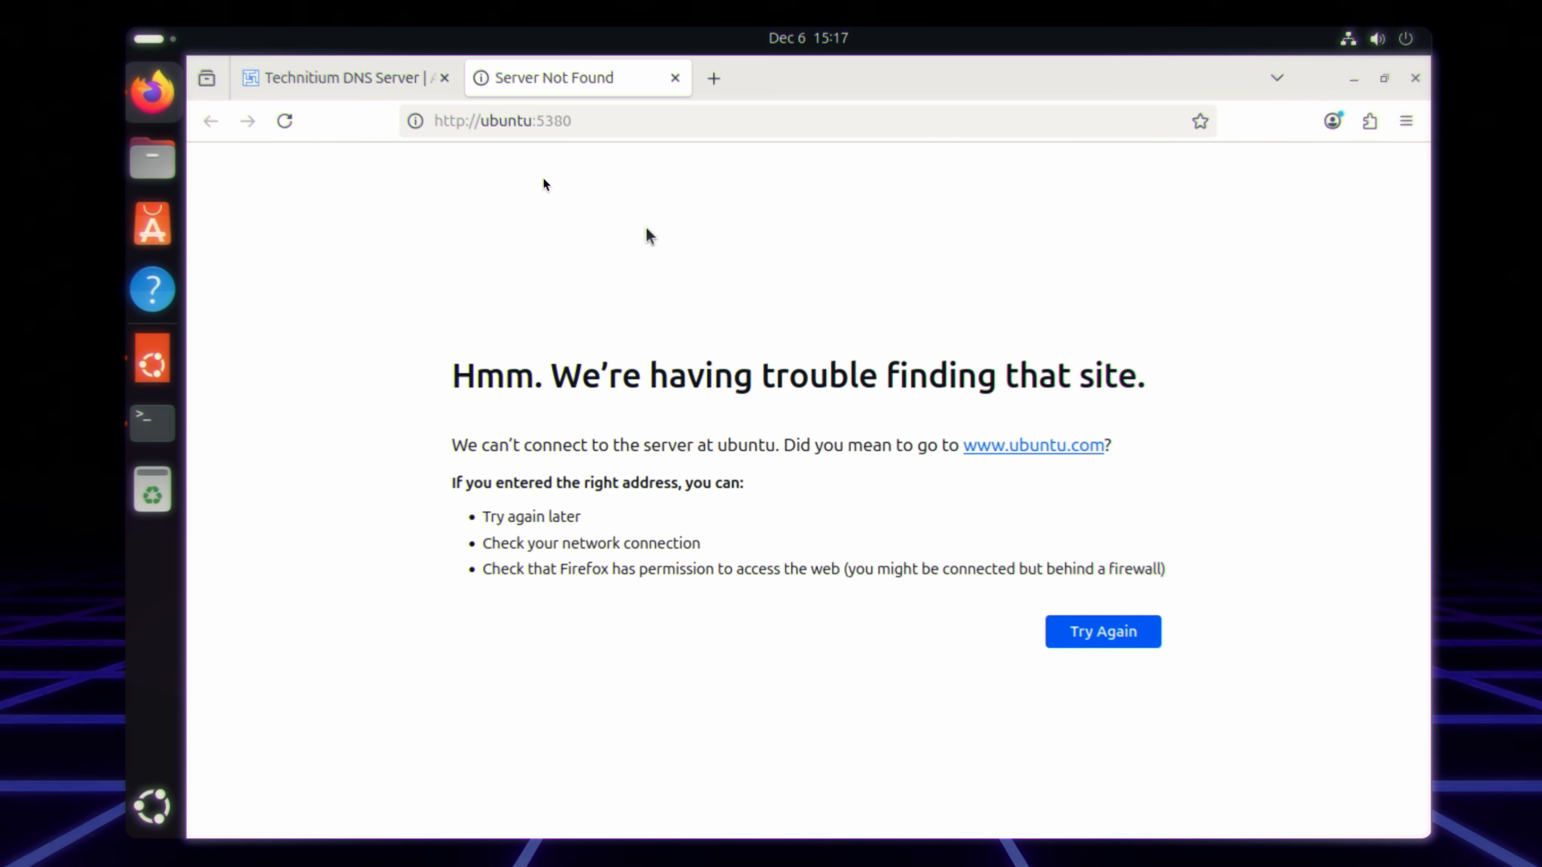
{"action": "double_click", "coordinate": [507, 127]}
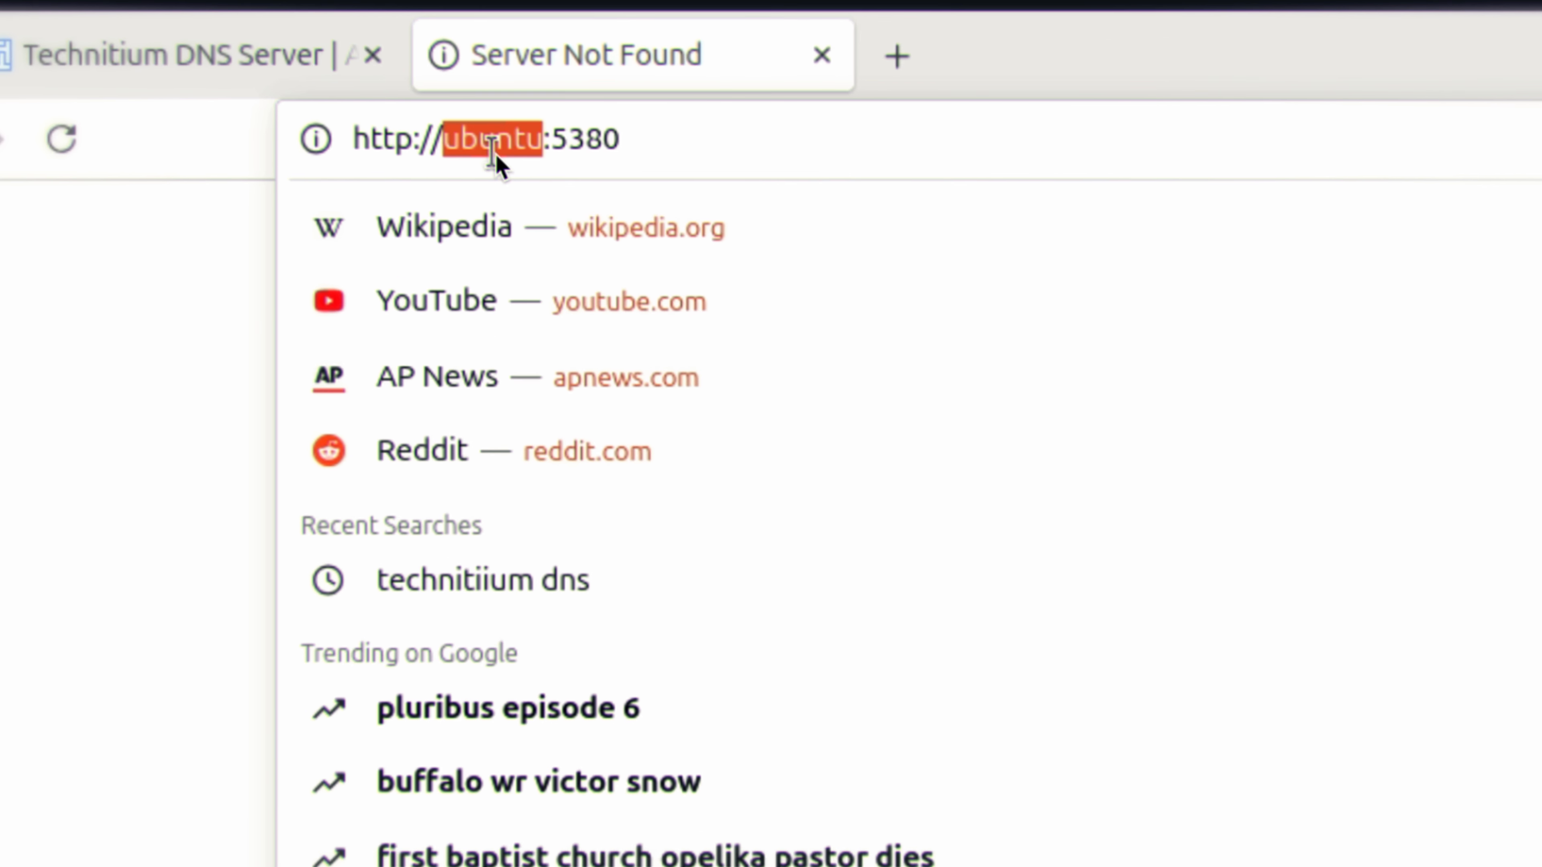
{"action": "type", "text": "11"}
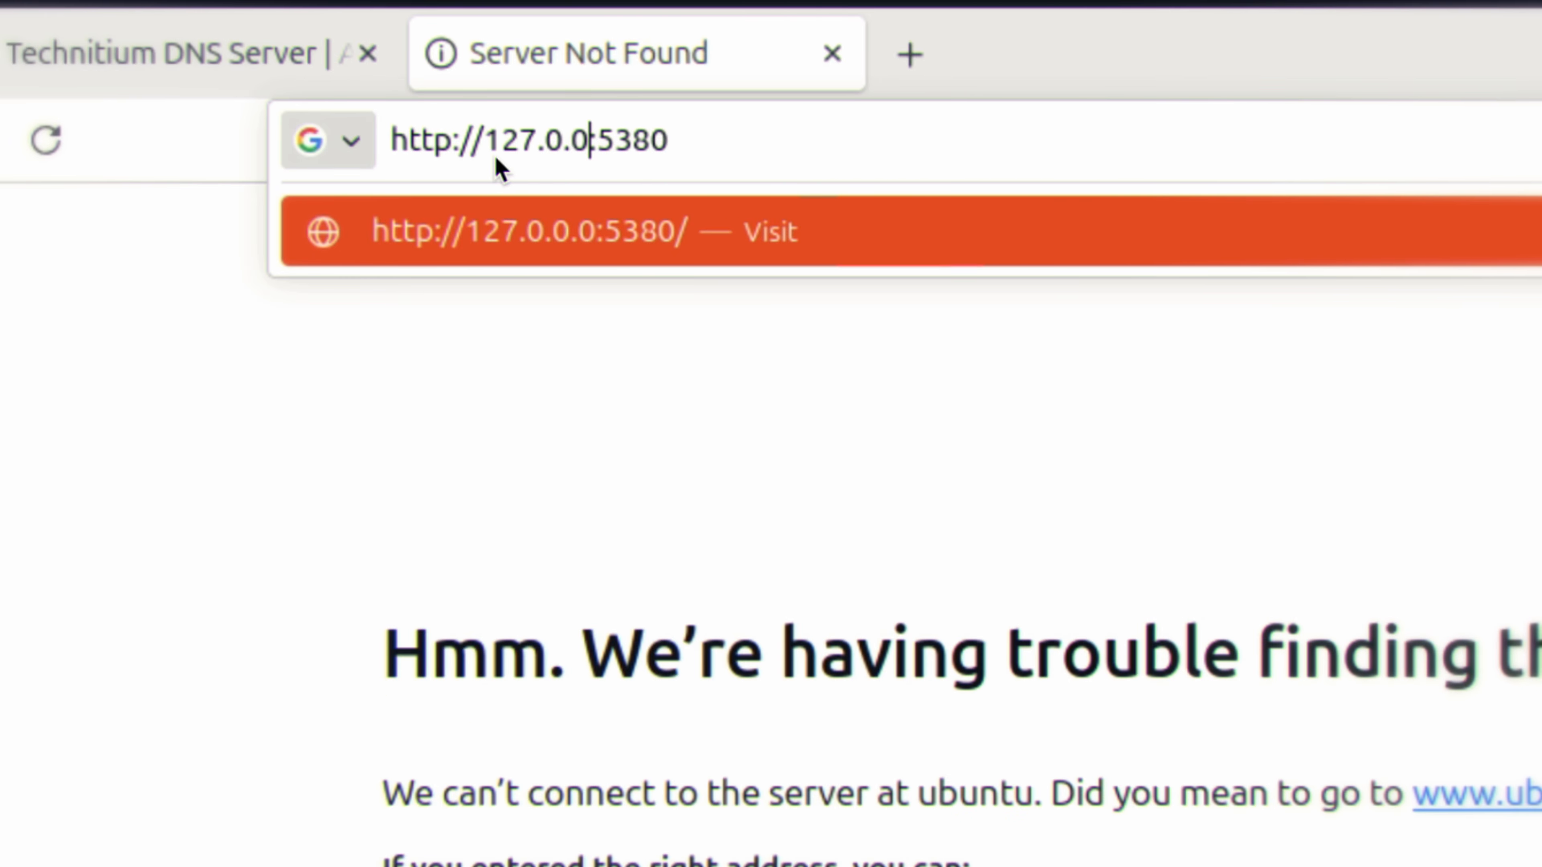
{"action": "type", "text": "1"}
{"action": "key", "text": "Return"}
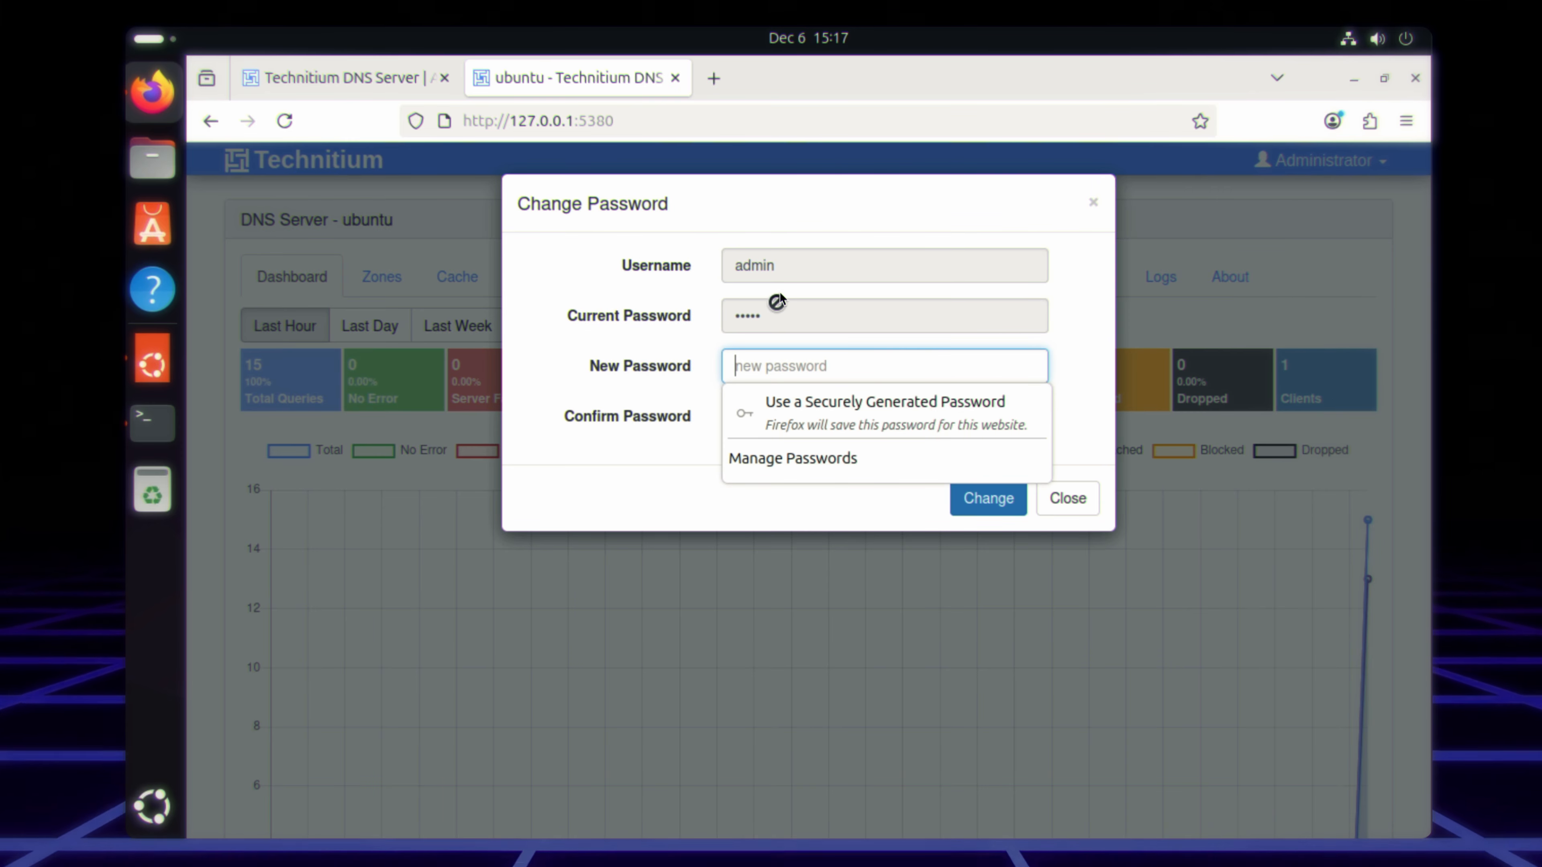
Step: Enter and confirm a new password for the admin account and apply the change
{"action": "left_click", "coordinate": [779, 353]}
{"action": "left_click", "coordinate": [774, 362]}
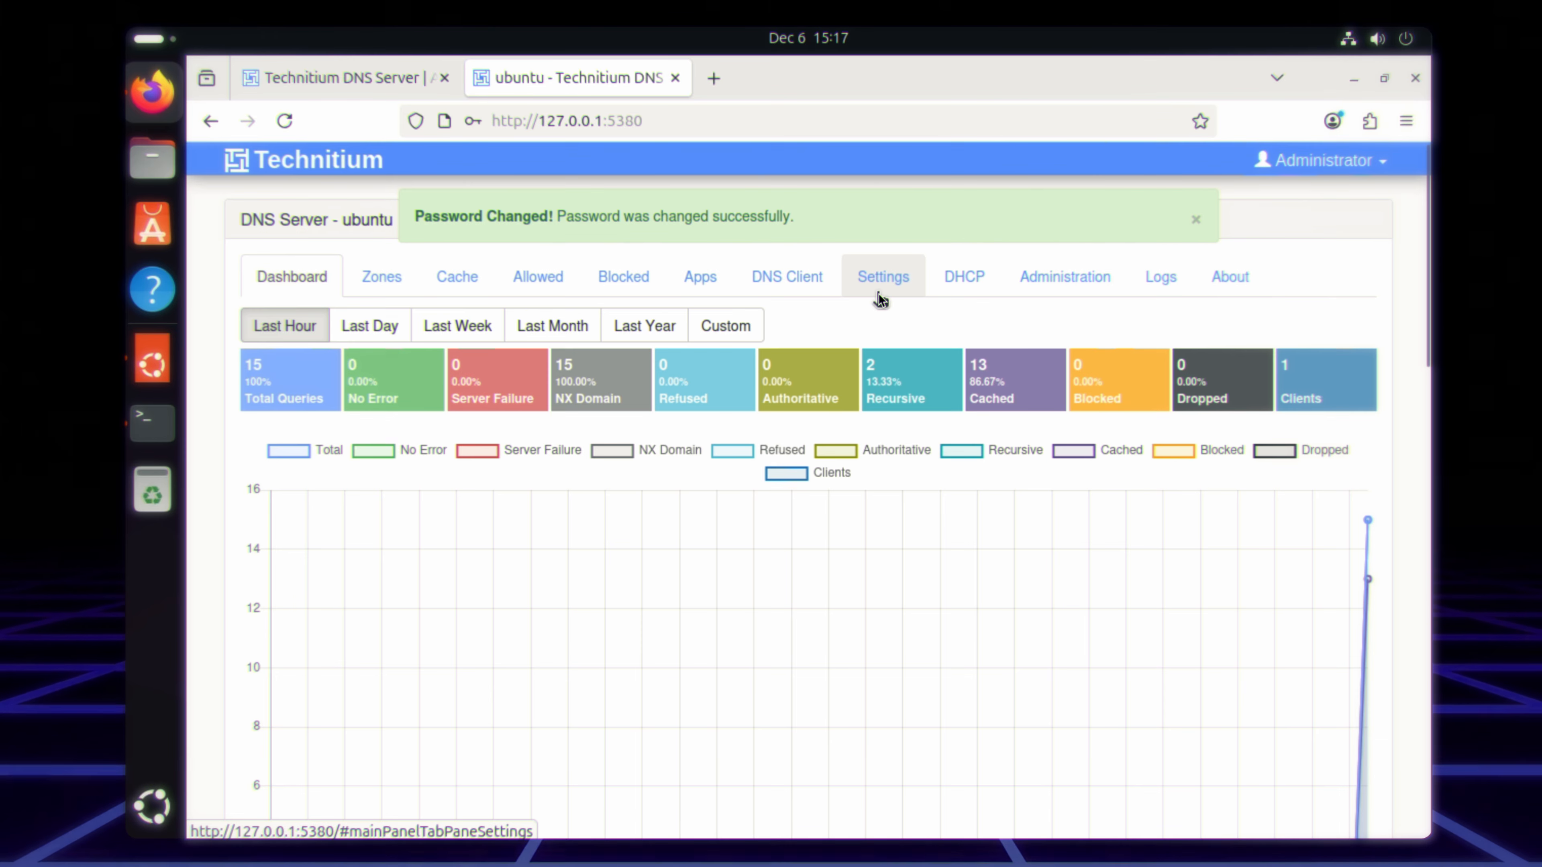
Step: Review the dashboard charts and statistics, the zones list, and the Allowed and Blocked domain pages
{"action": "scroll", "coordinate": [1251, 297], "scroll_direction": "down", "scroll_amount": 3}
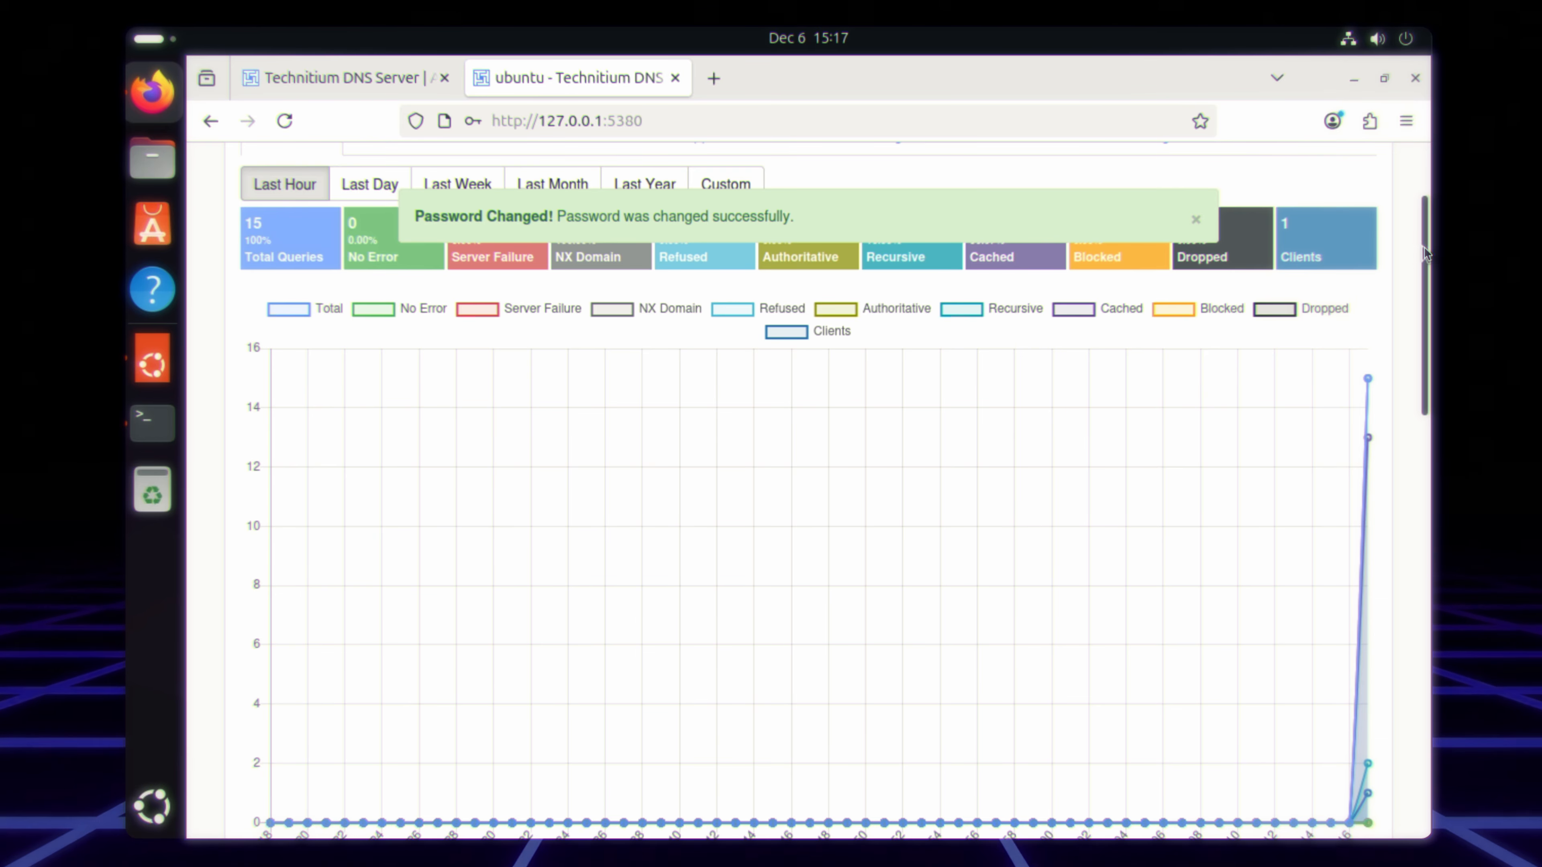
{"action": "scroll", "coordinate": [1412, 342], "scroll_direction": "down", "scroll_amount": 9}
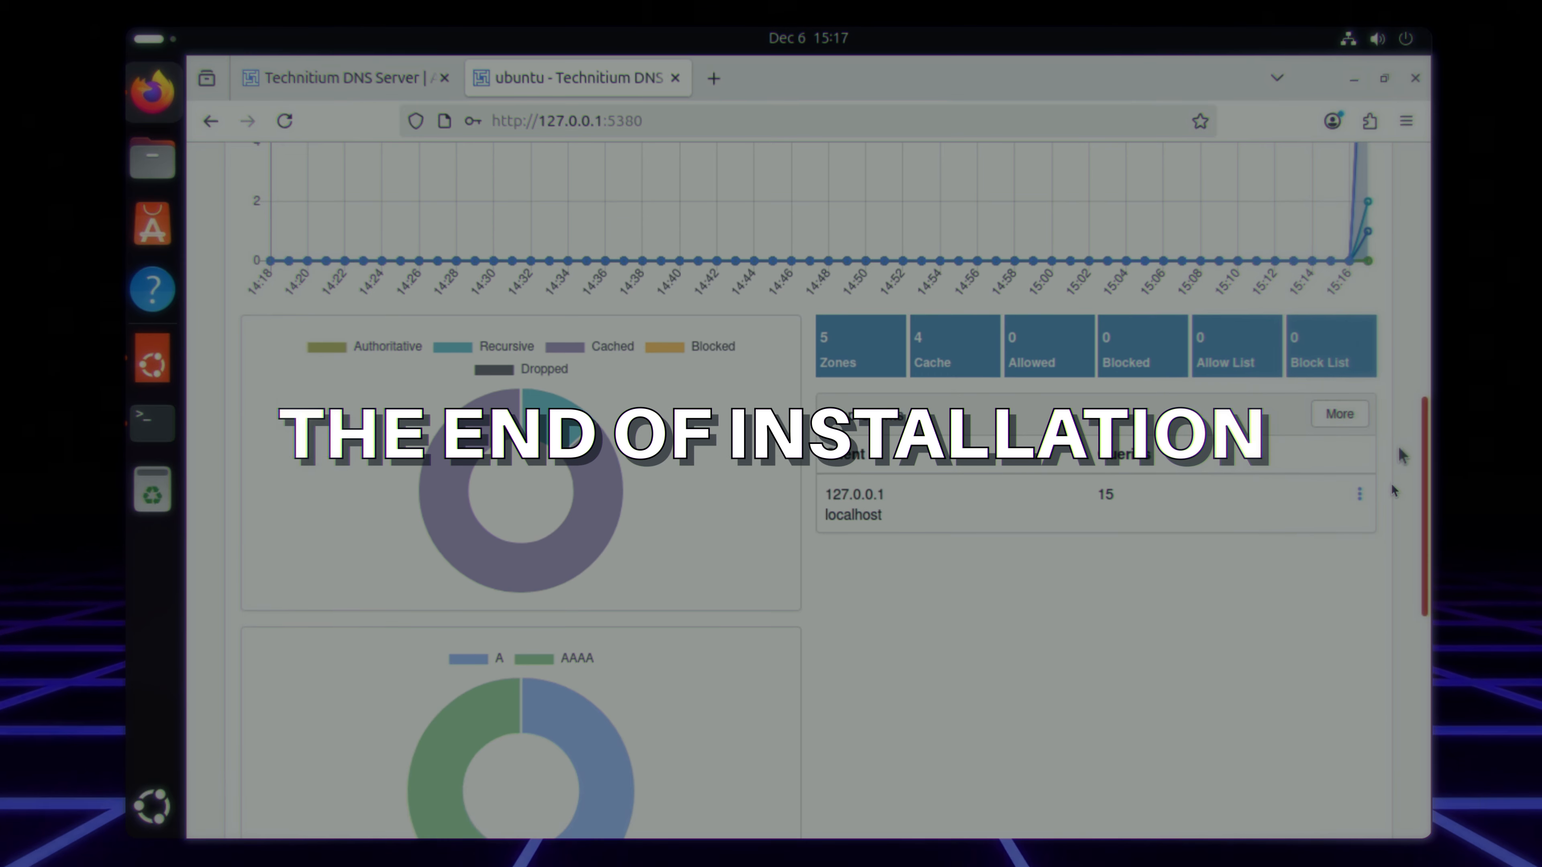
{"action": "scroll", "coordinate": [1393, 489], "scroll_direction": "down", "scroll_amount": 10}
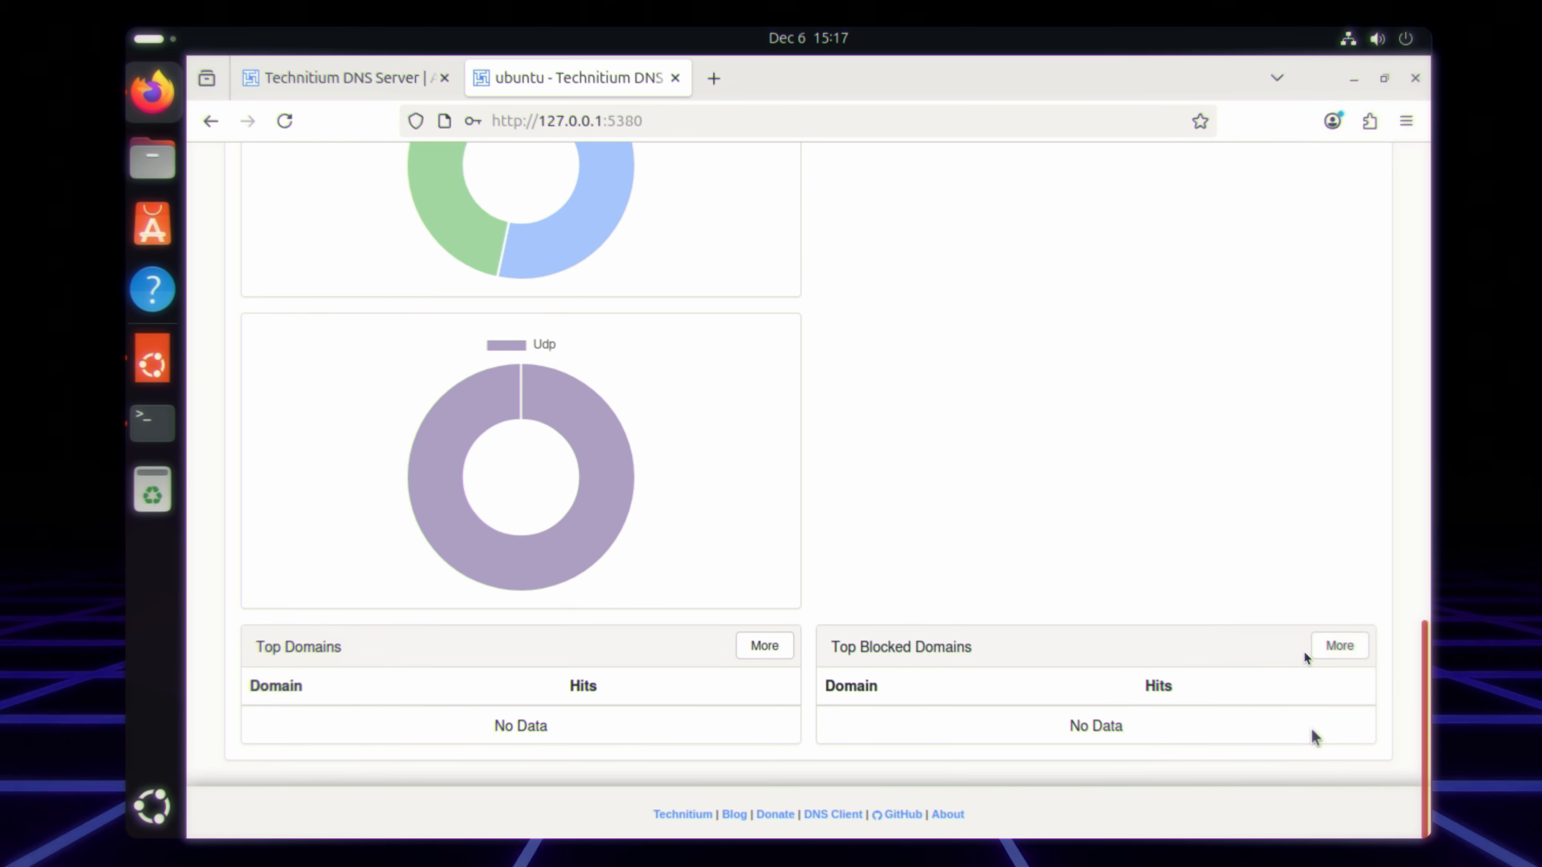
{"action": "scroll", "coordinate": [1304, 652], "scroll_direction": "up", "scroll_amount": 20}
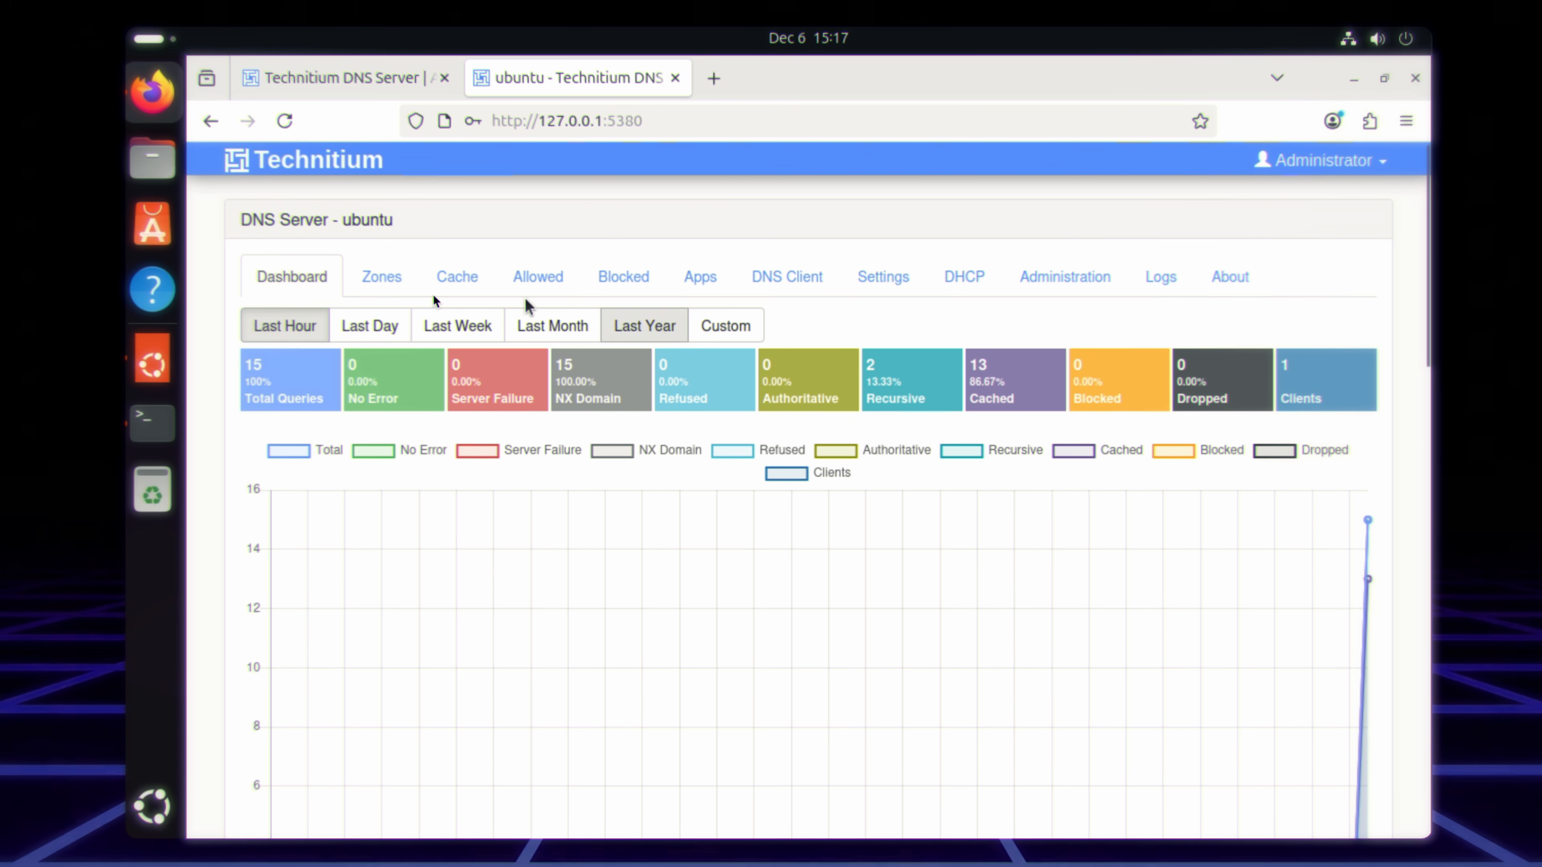
{"action": "left_click", "coordinate": [397, 282]}
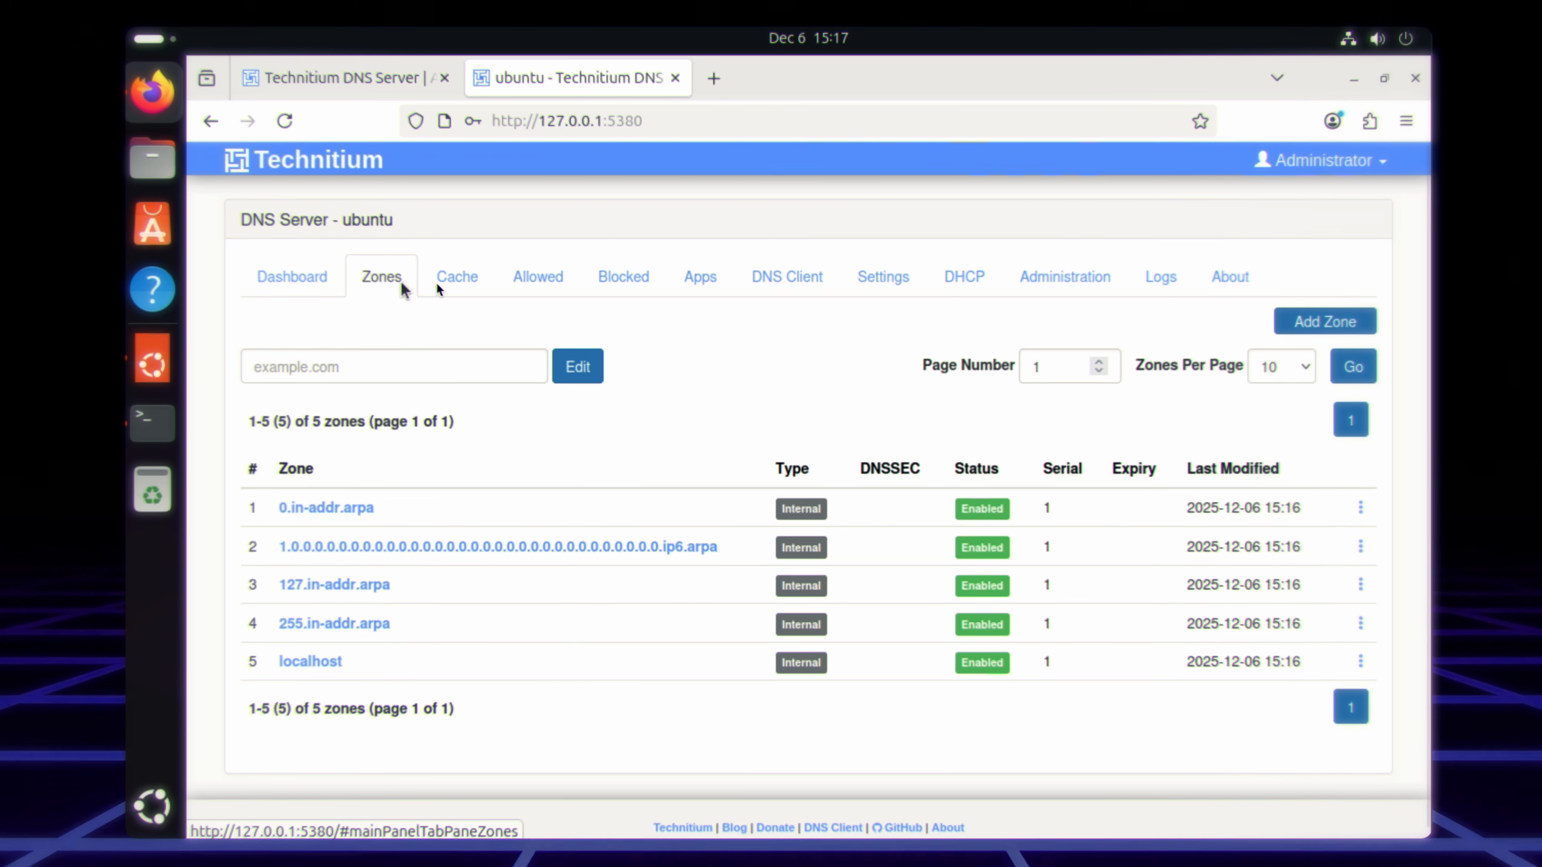
{"action": "left_click", "coordinate": [536, 281]}
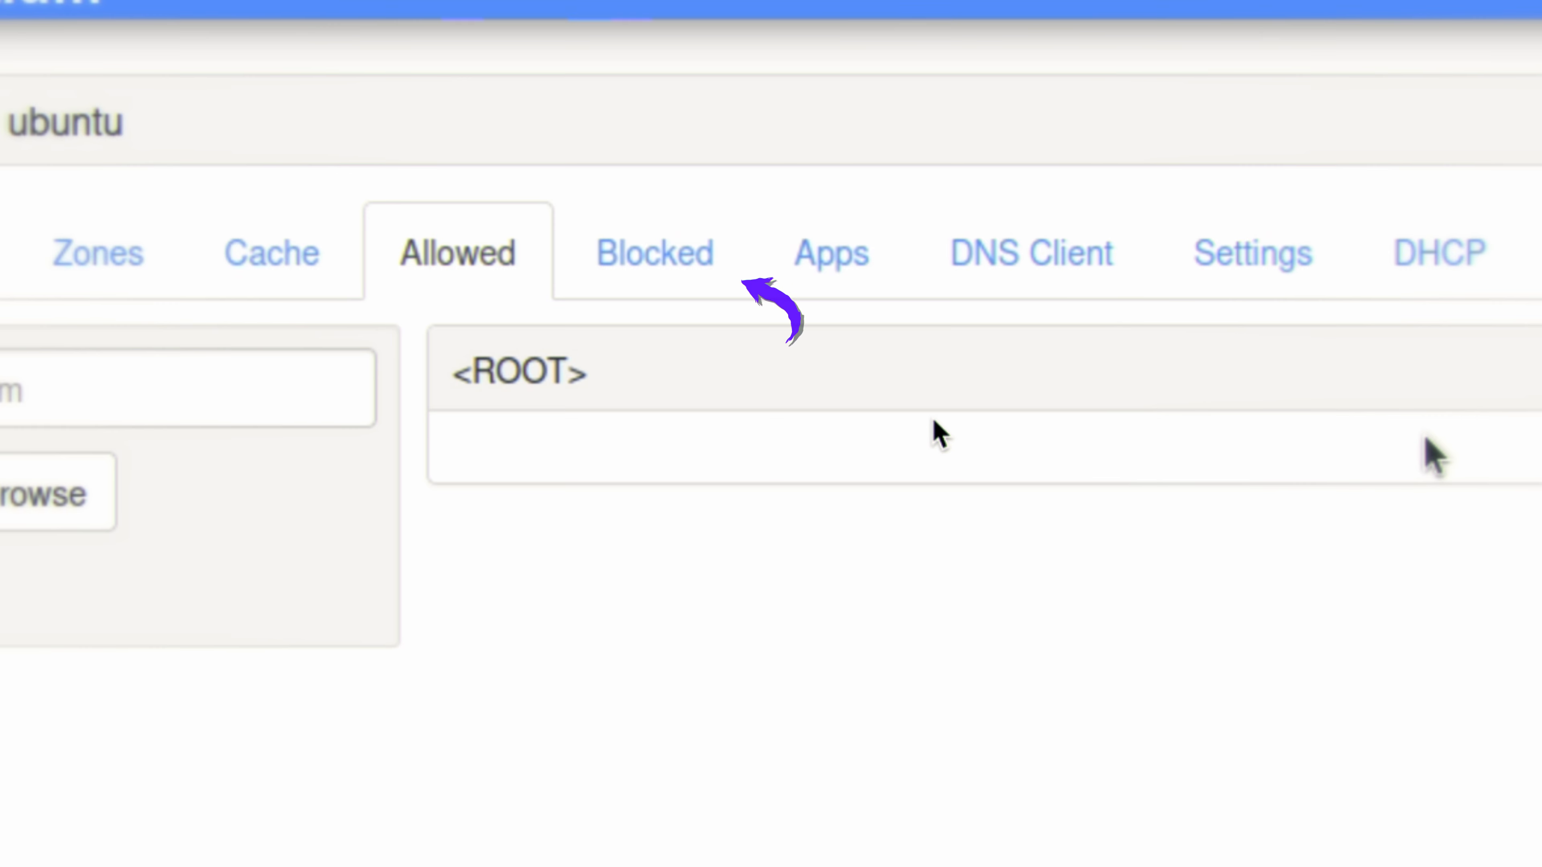
{"action": "left_click", "coordinate": [655, 274]}
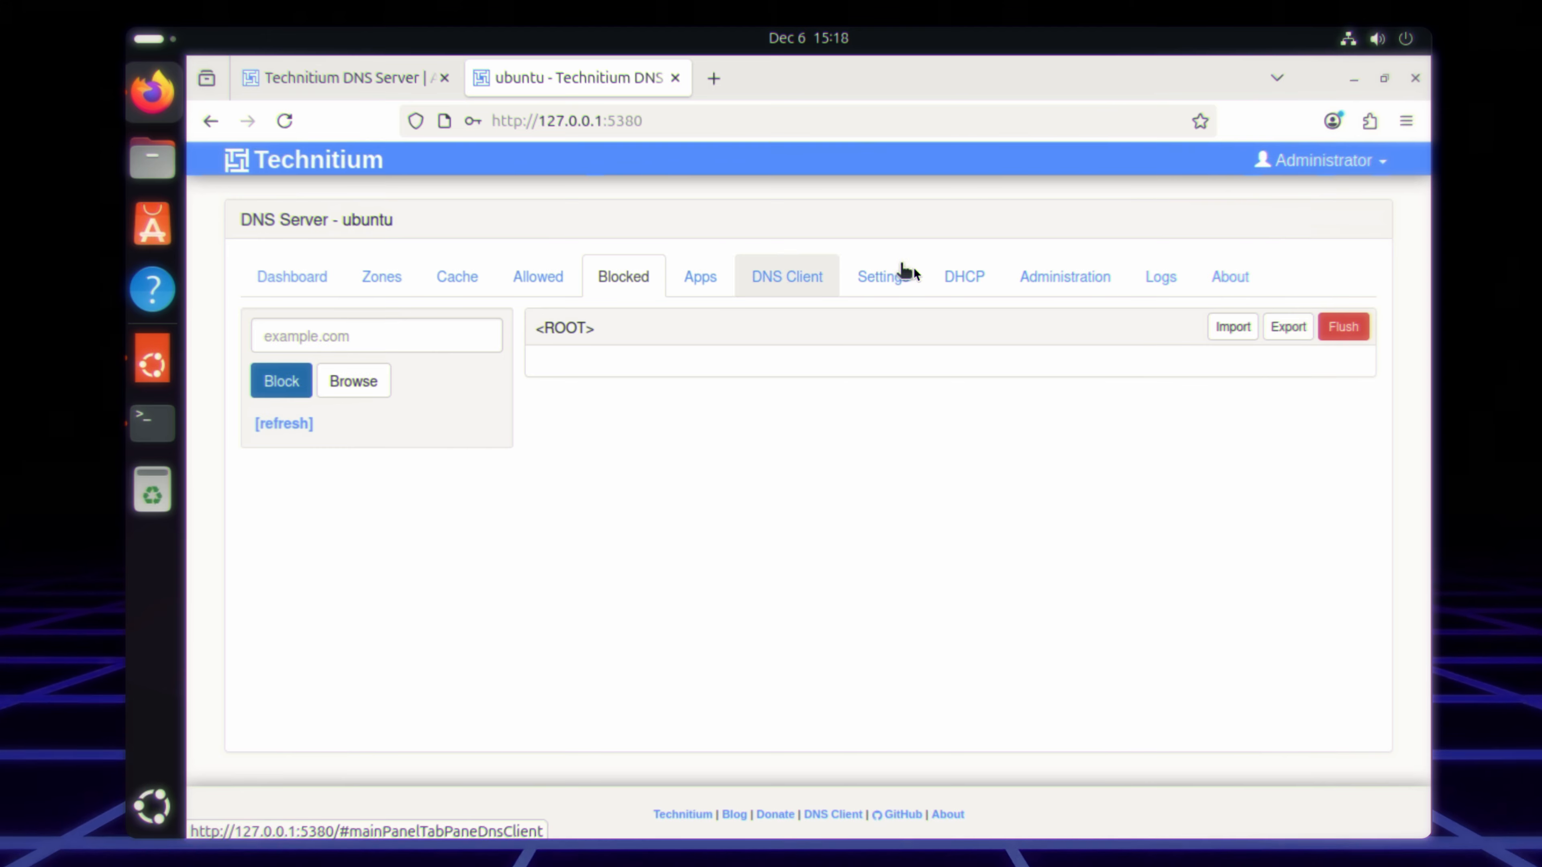
Step: In the server's Blocking settings, add the OISD Big [Domains (Wildcards)] list to the Allow / Block List URLs
{"action": "left_click", "coordinate": [900, 279]}
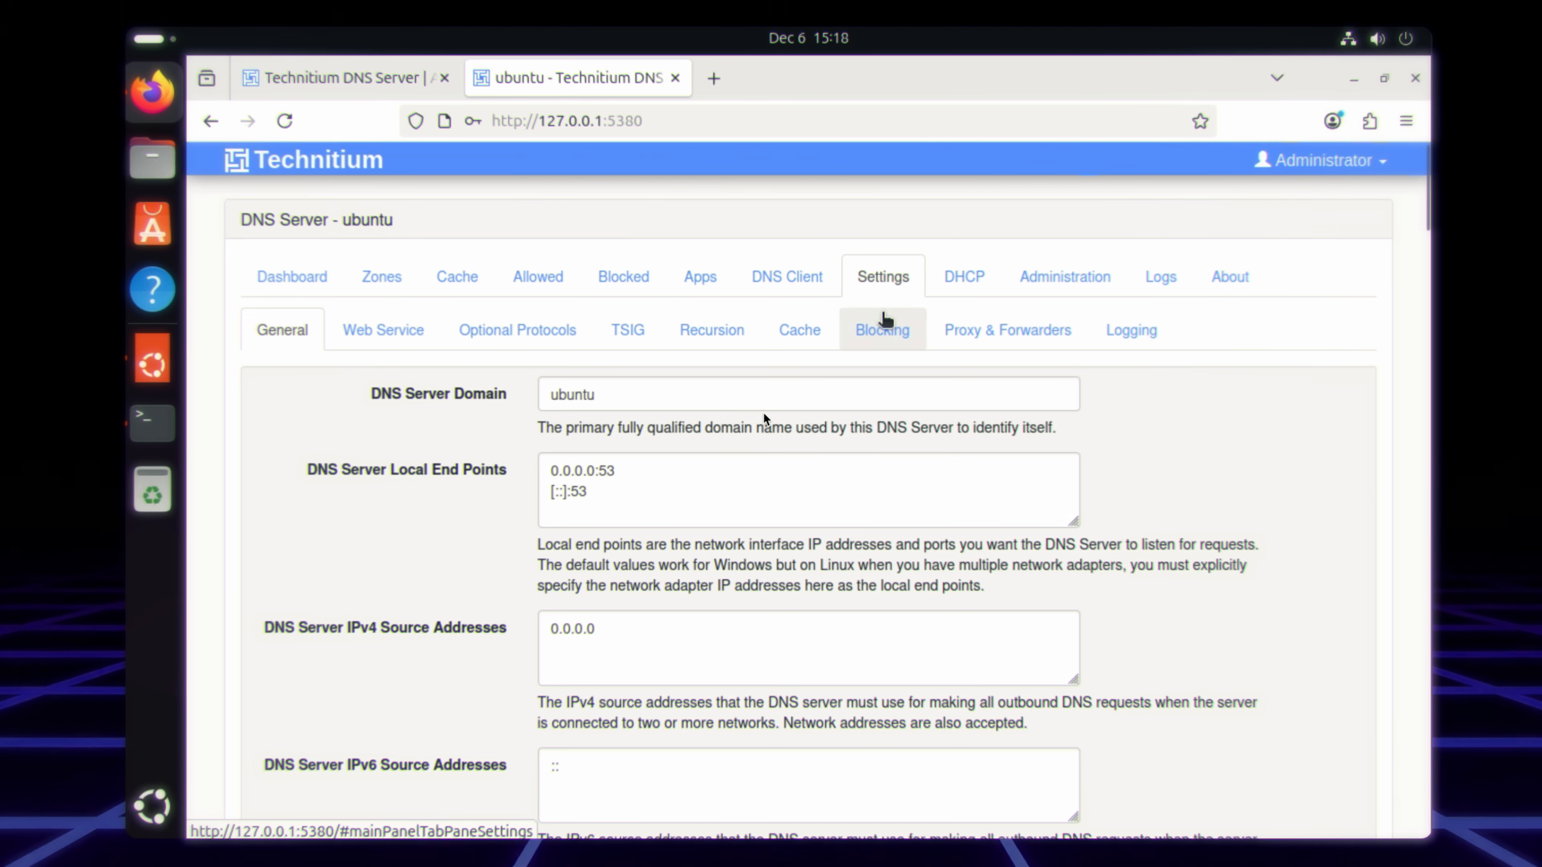
{"action": "scroll", "coordinate": [513, 551], "scroll_direction": "down", "scroll_amount": 12}
{"action": "scroll", "coordinate": [419, 640], "scroll_direction": "up", "scroll_amount": 12}
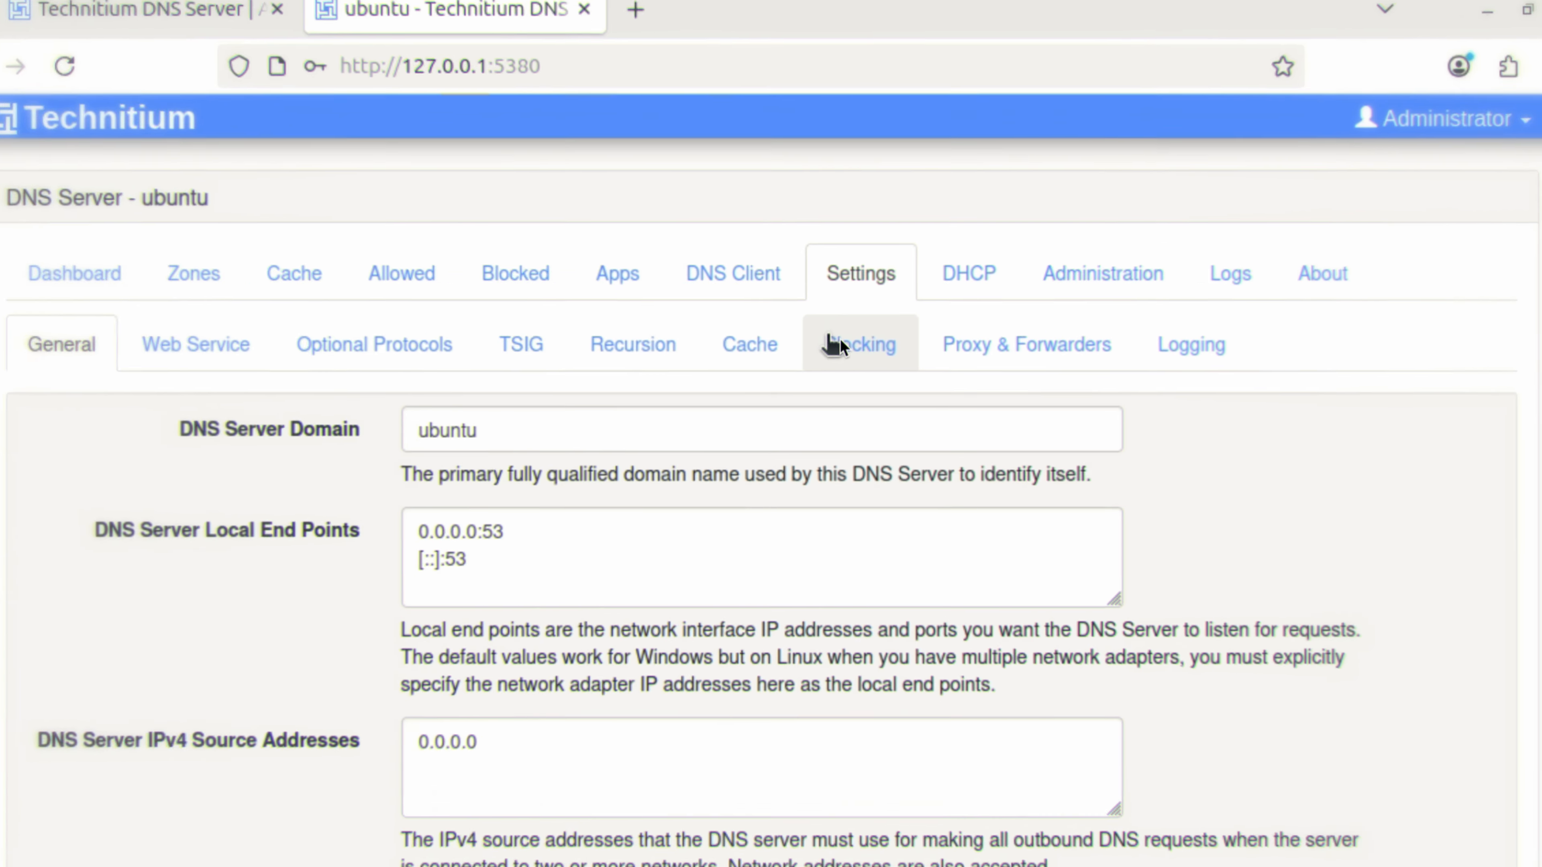
{"action": "left_click", "coordinate": [865, 328]}
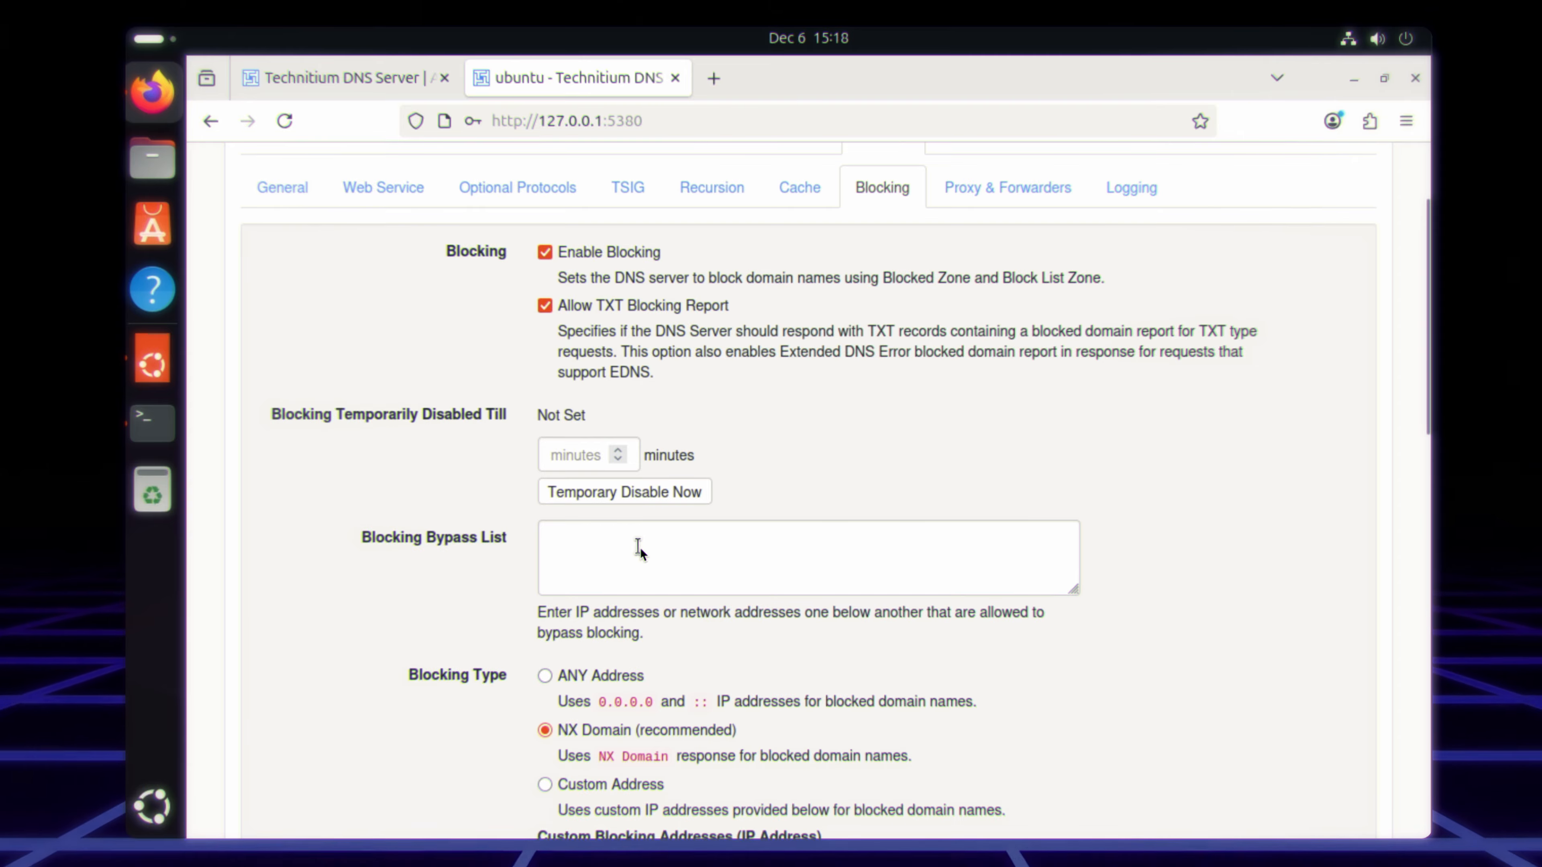
{"action": "scroll", "coordinate": [640, 547], "scroll_direction": "down", "scroll_amount": 8}
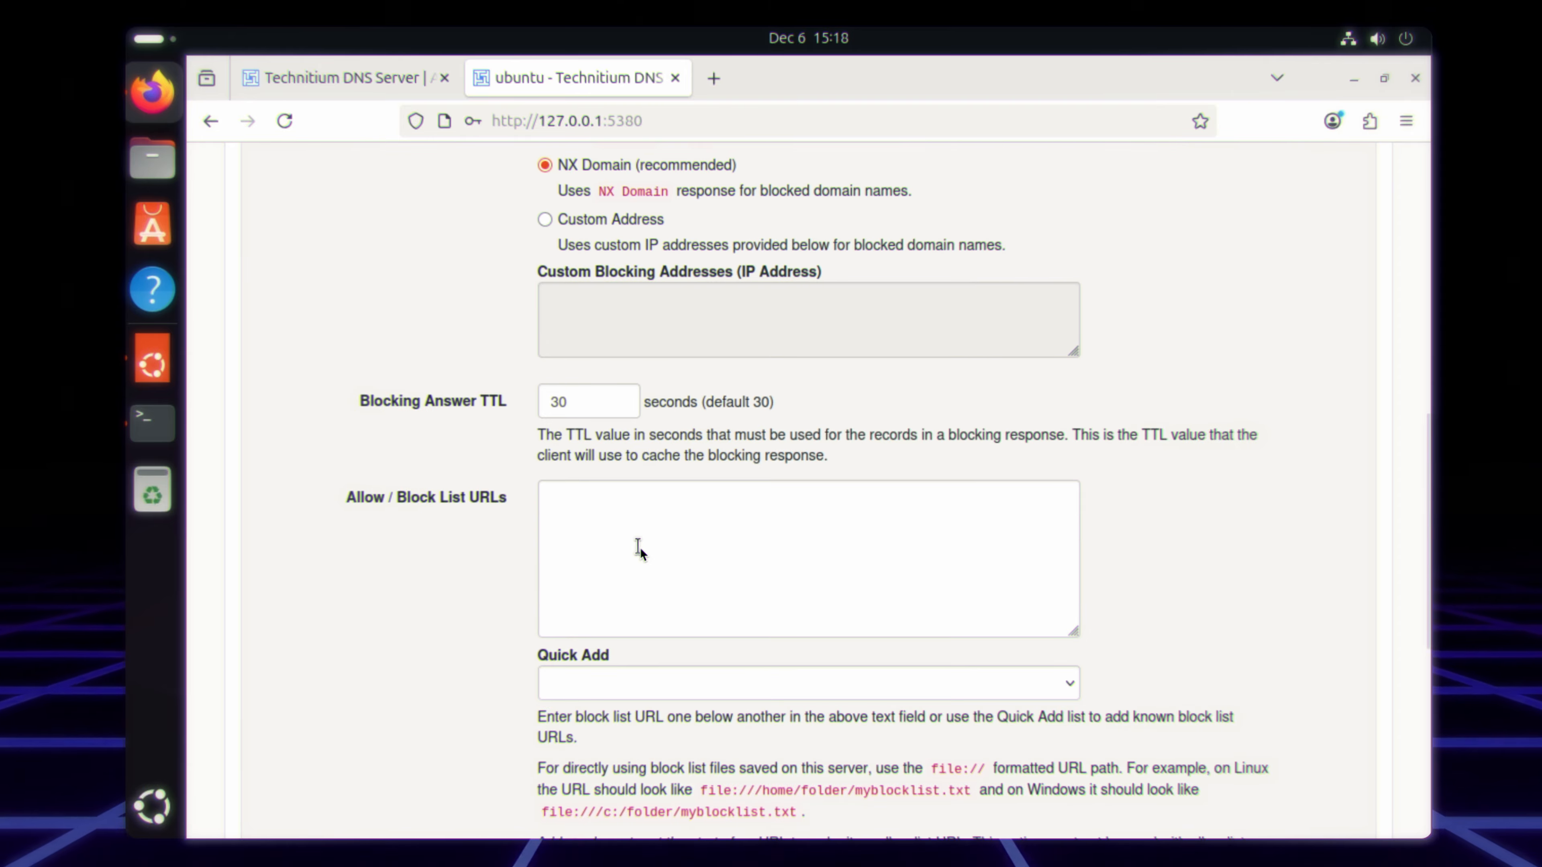
{"action": "scroll", "coordinate": [639, 547], "scroll_direction": "down", "scroll_amount": 3}
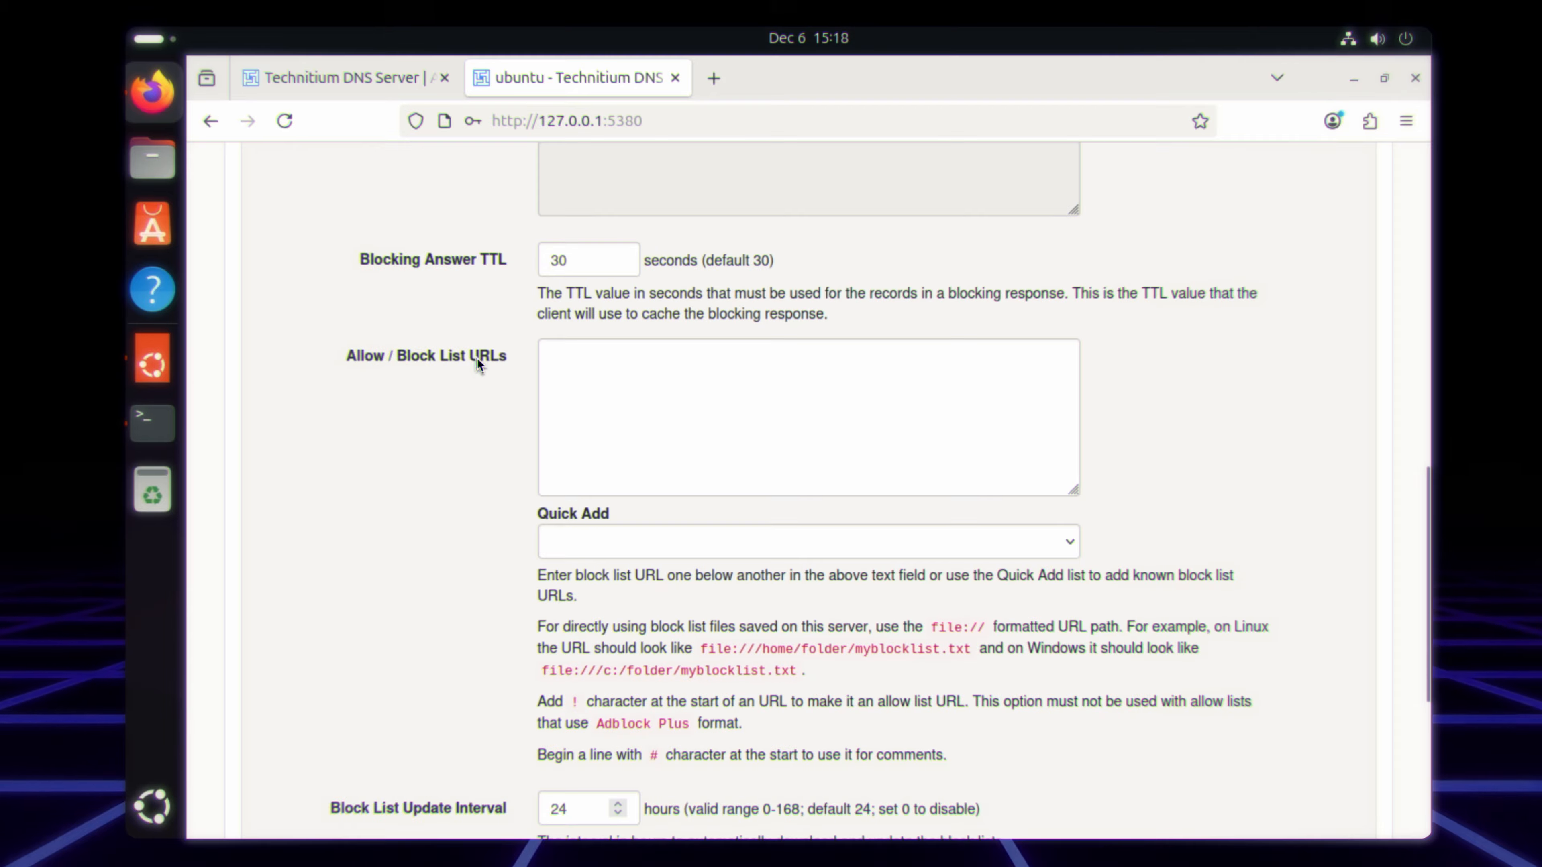
{"action": "left_click", "coordinate": [676, 540]}
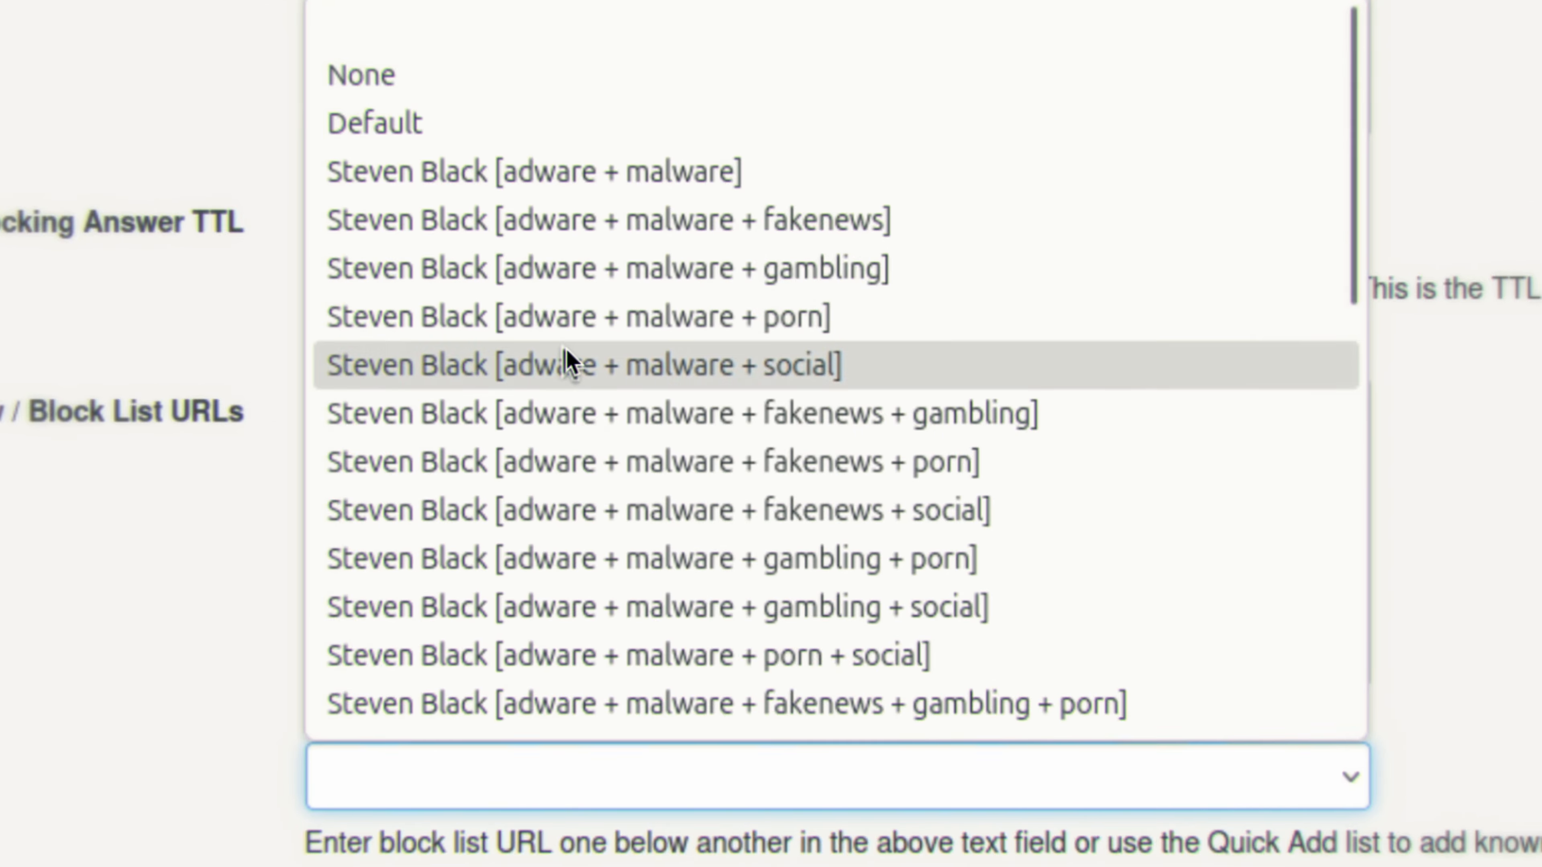
{"action": "scroll", "coordinate": [568, 358], "scroll_direction": "down", "scroll_amount": 4}
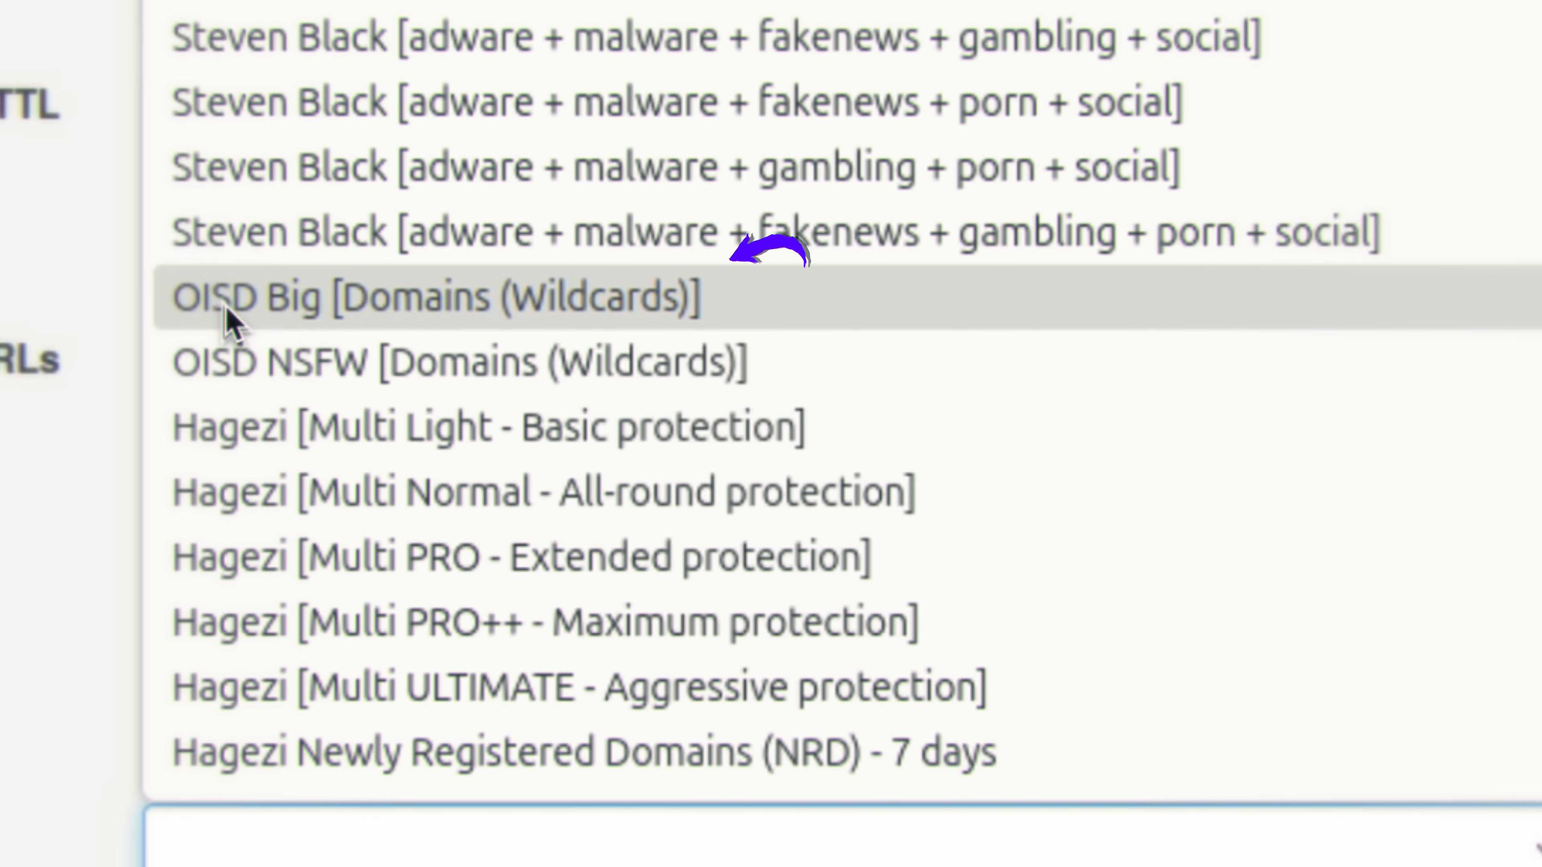
{"action": "left_click", "coordinate": [313, 298]}
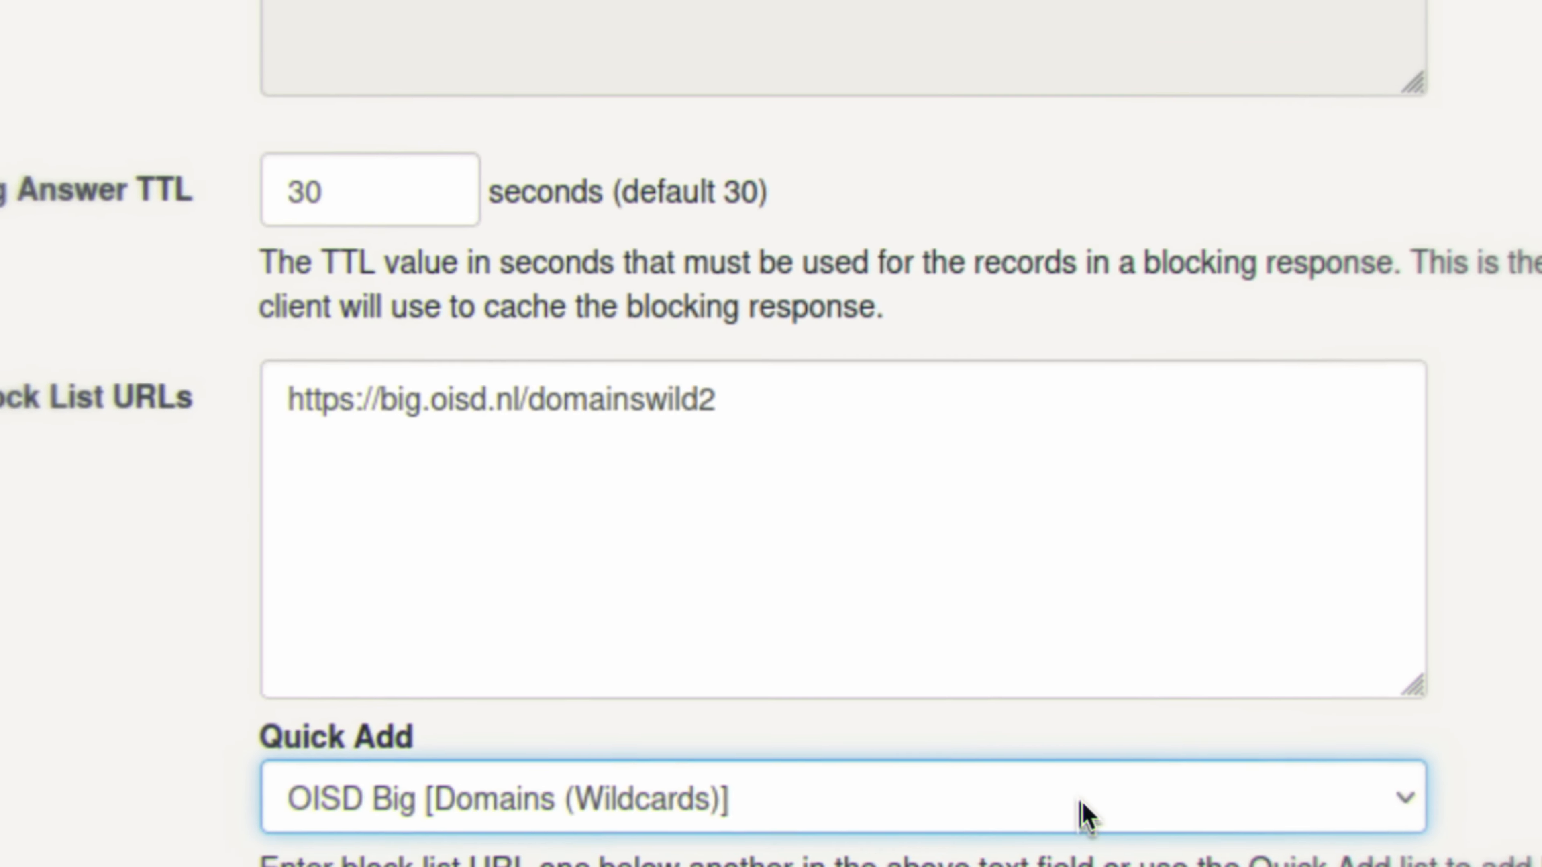
Step: Add the Hagezi [Multi PRO - Extended protection] and Hagezi Newly Registered Domains (NRD) - 21 days block lists
{"action": "left_click", "coordinate": [1093, 841]}
{"action": "scroll", "coordinate": [613, 430], "scroll_direction": "down", "scroll_amount": 5}
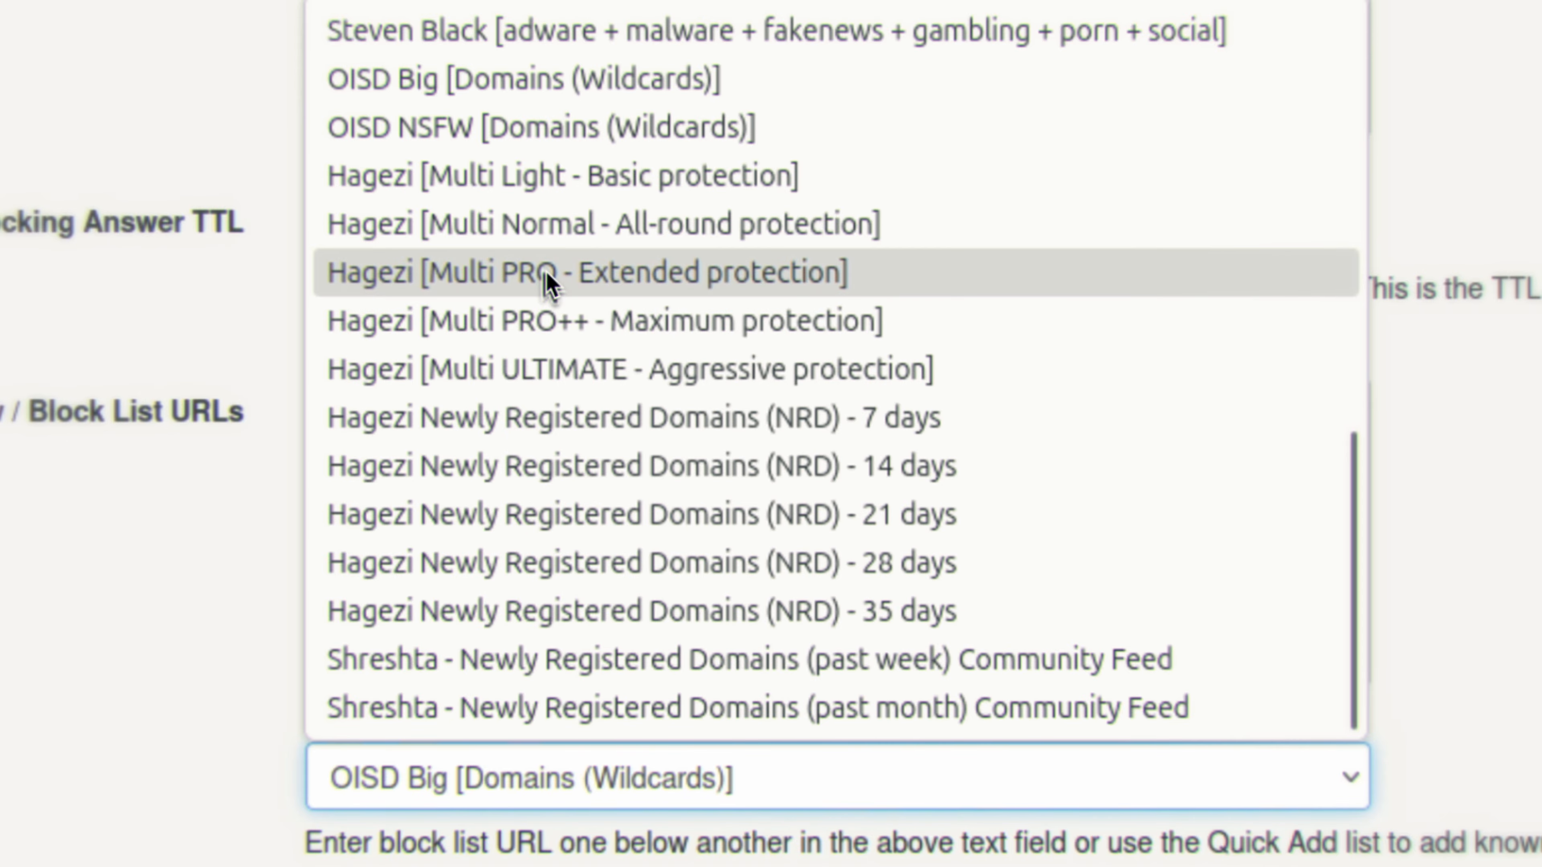
{"action": "left_click", "coordinate": [634, 271]}
{"action": "left_click", "coordinate": [671, 778]}
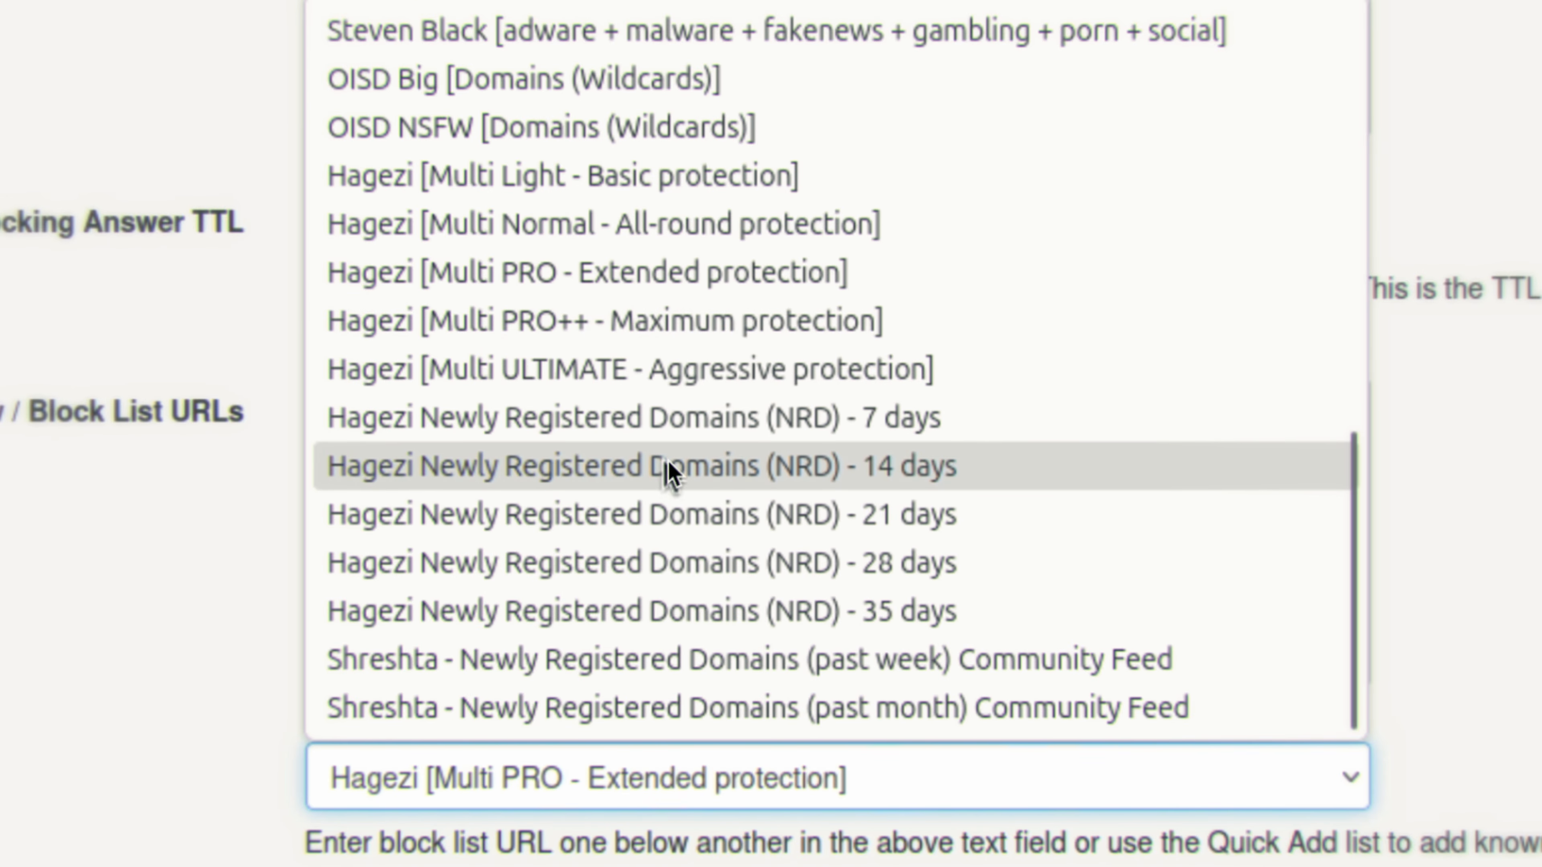
{"action": "left_click", "coordinate": [668, 514]}
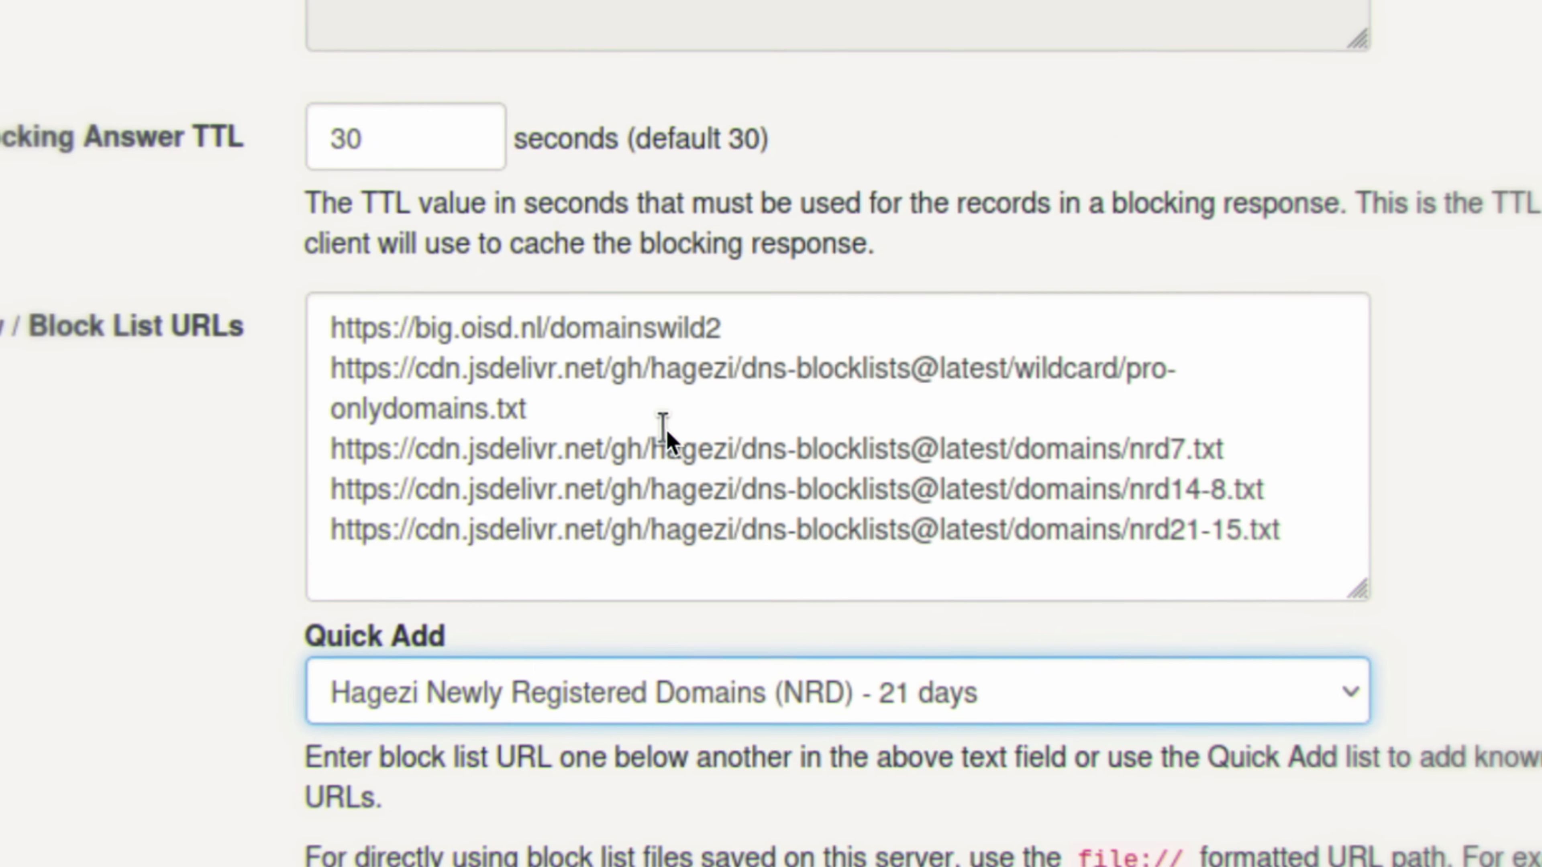
{"action": "left_click", "coordinate": [686, 717]}
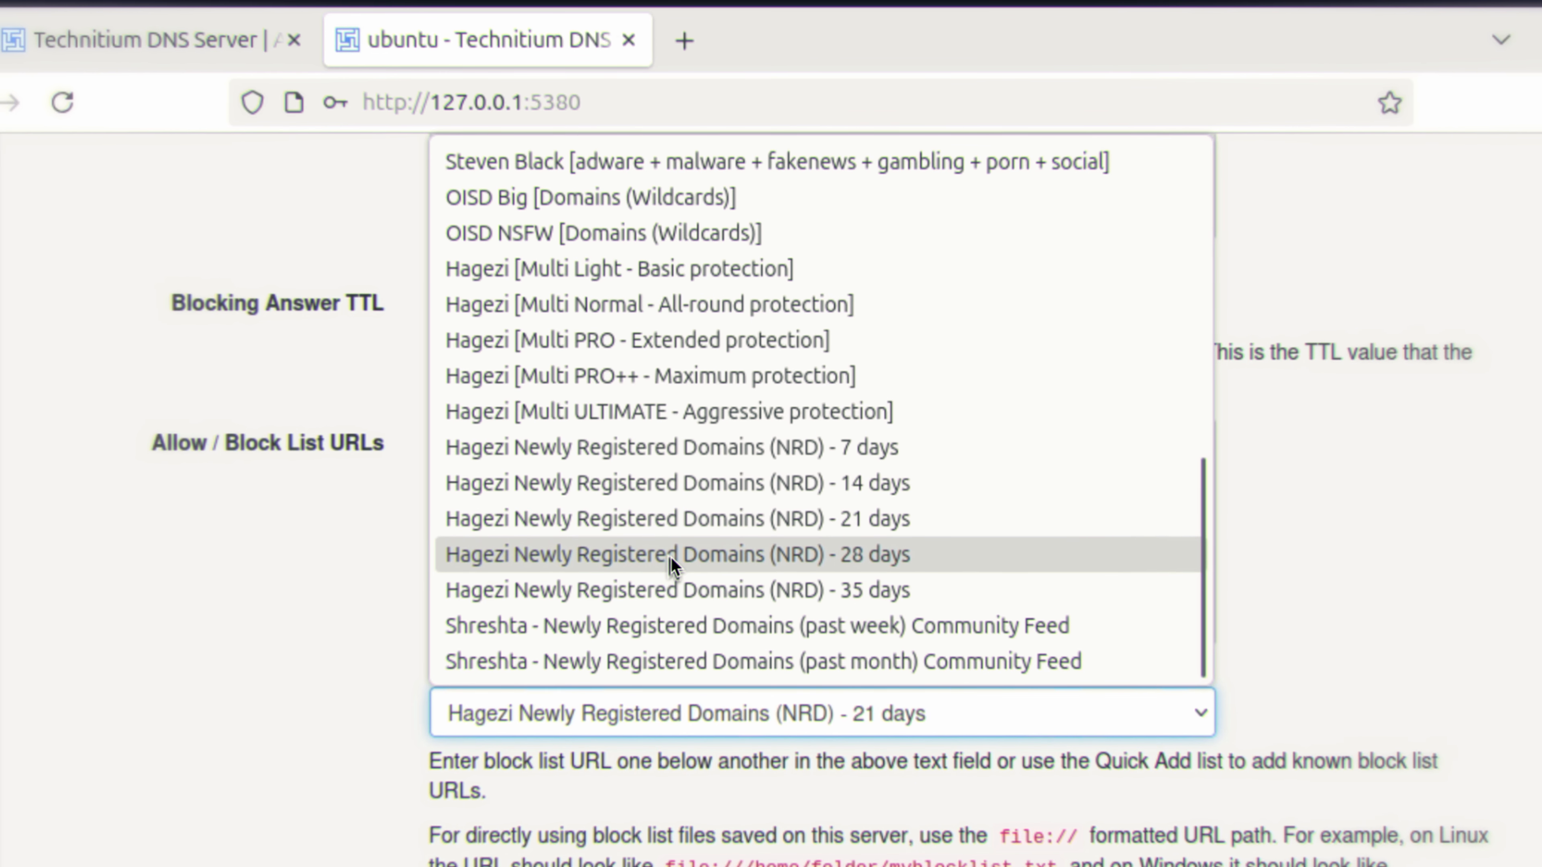
{"action": "scroll", "coordinate": [672, 557], "scroll_direction": "up", "scroll_amount": 5}
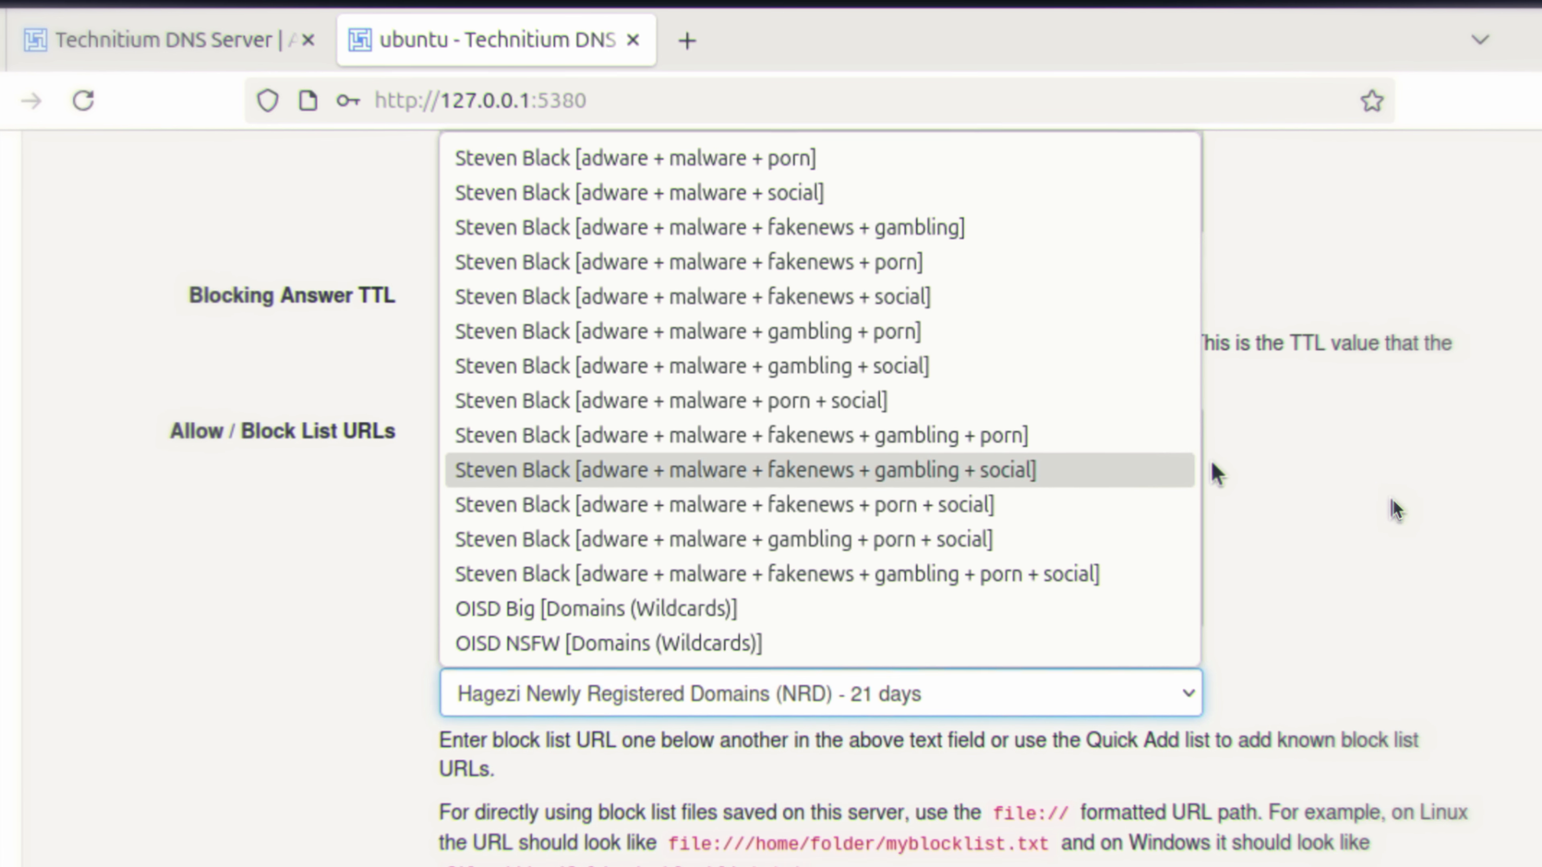
{"action": "left_click", "coordinate": [1394, 500]}
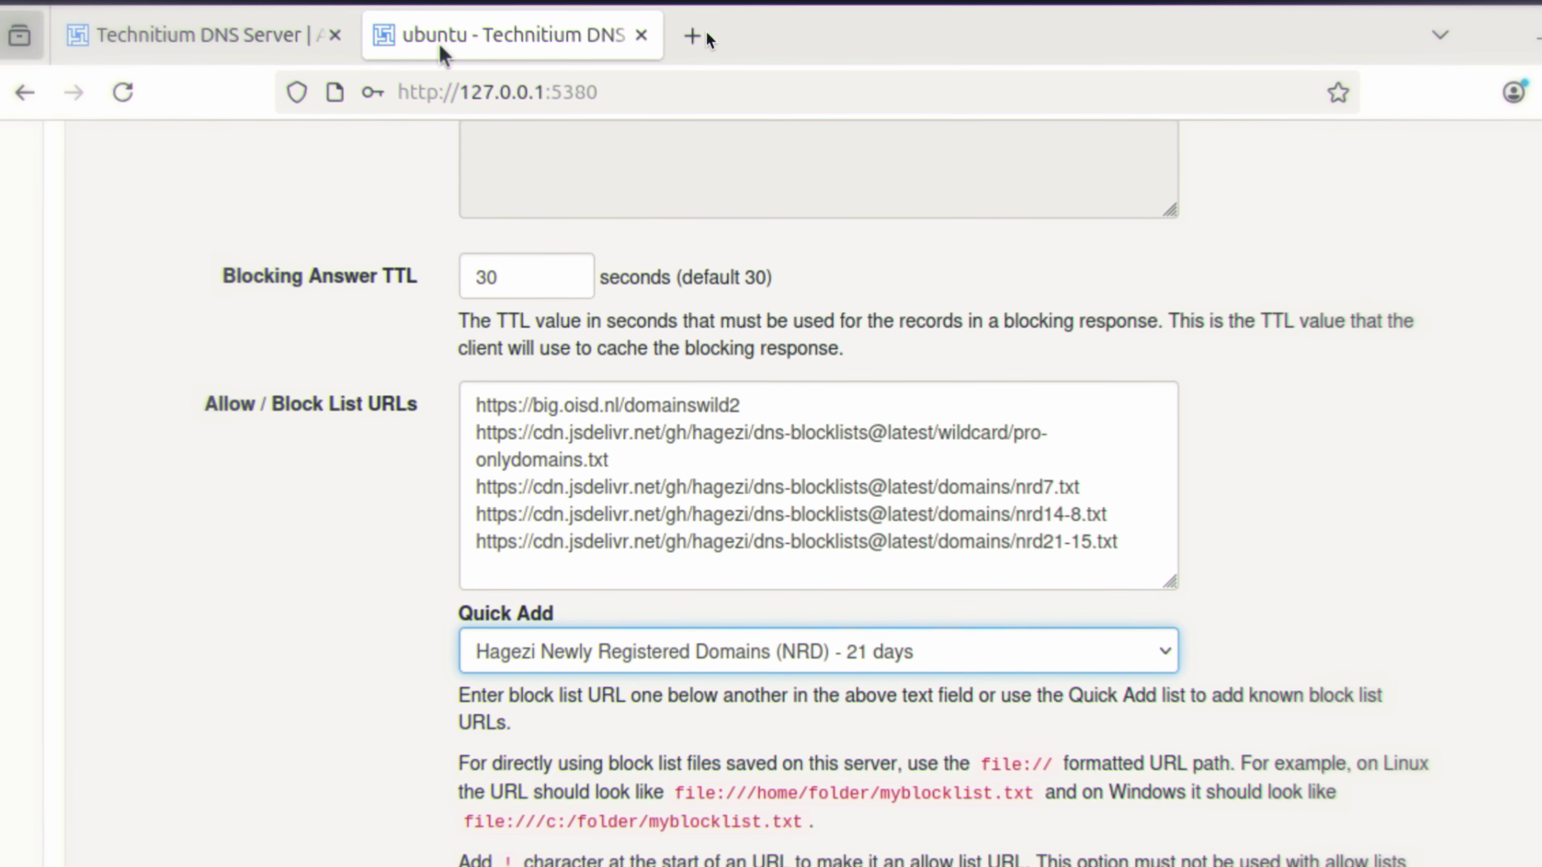
Step: Search the web for "hagezi blocklist" in a new browser tab and open the hagezi/dns-blocklists GitHub repository
{"action": "left_click", "coordinate": [697, 37]}
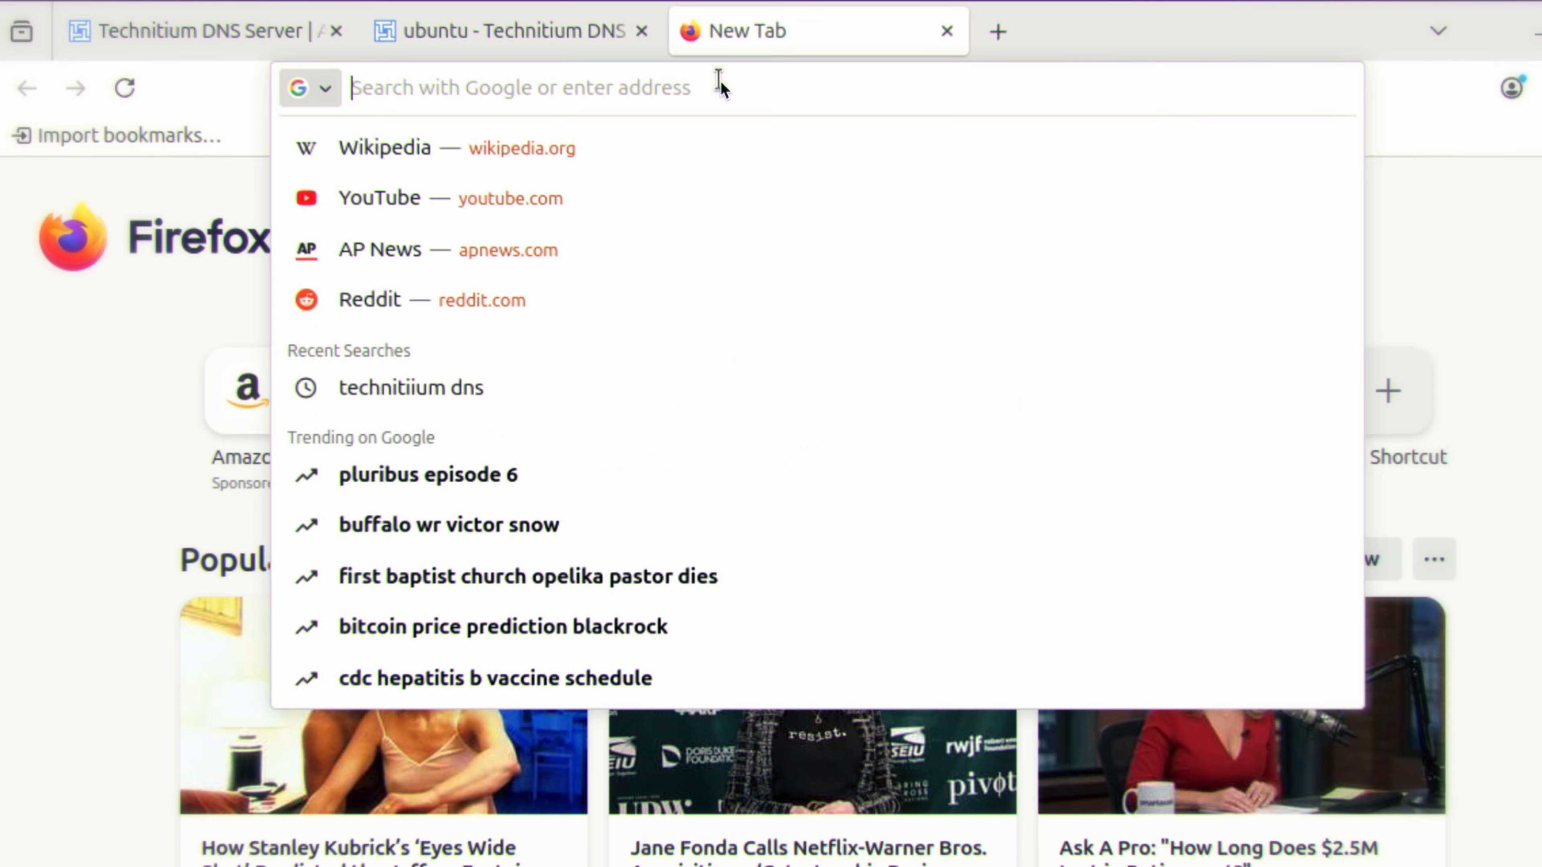
{"action": "type", "text": "hag"}
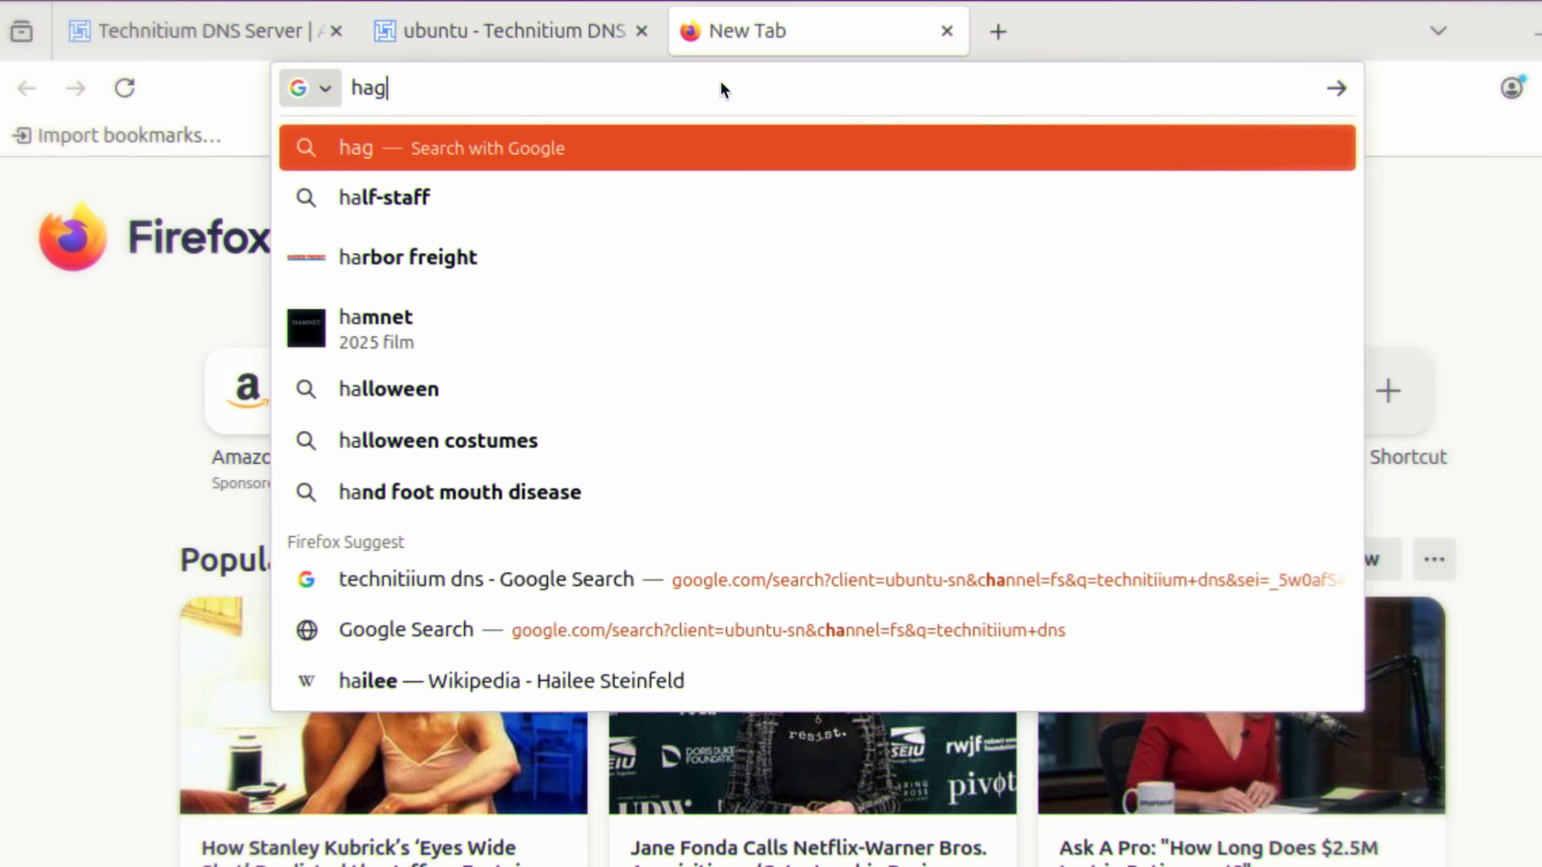
{"action": "type", "text": "ezi"}
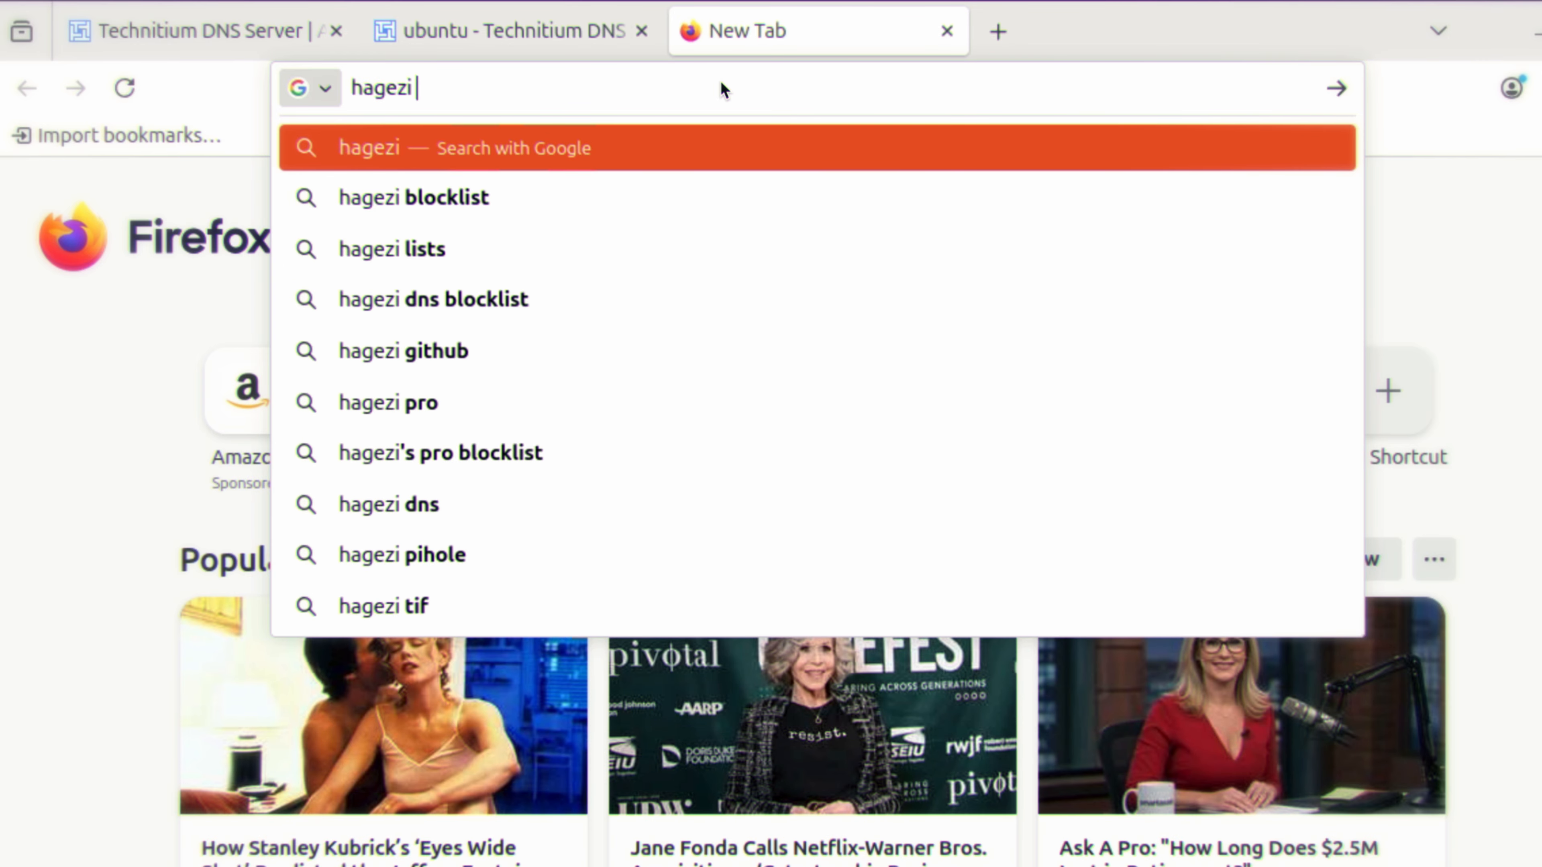
{"action": "left_click", "coordinate": [439, 209]}
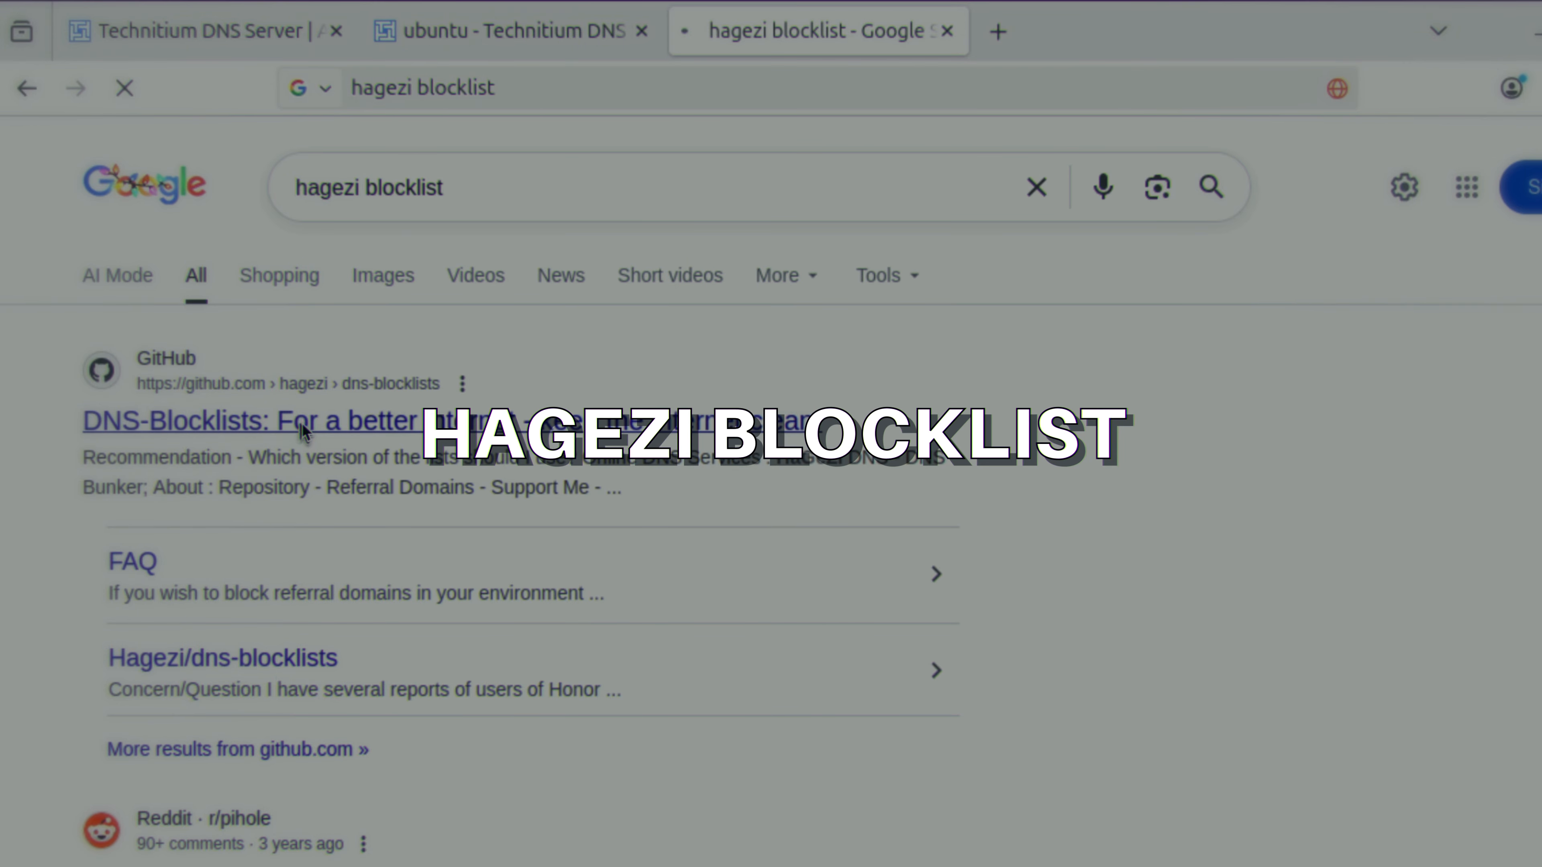
{"action": "left_click", "coordinate": [303, 429]}
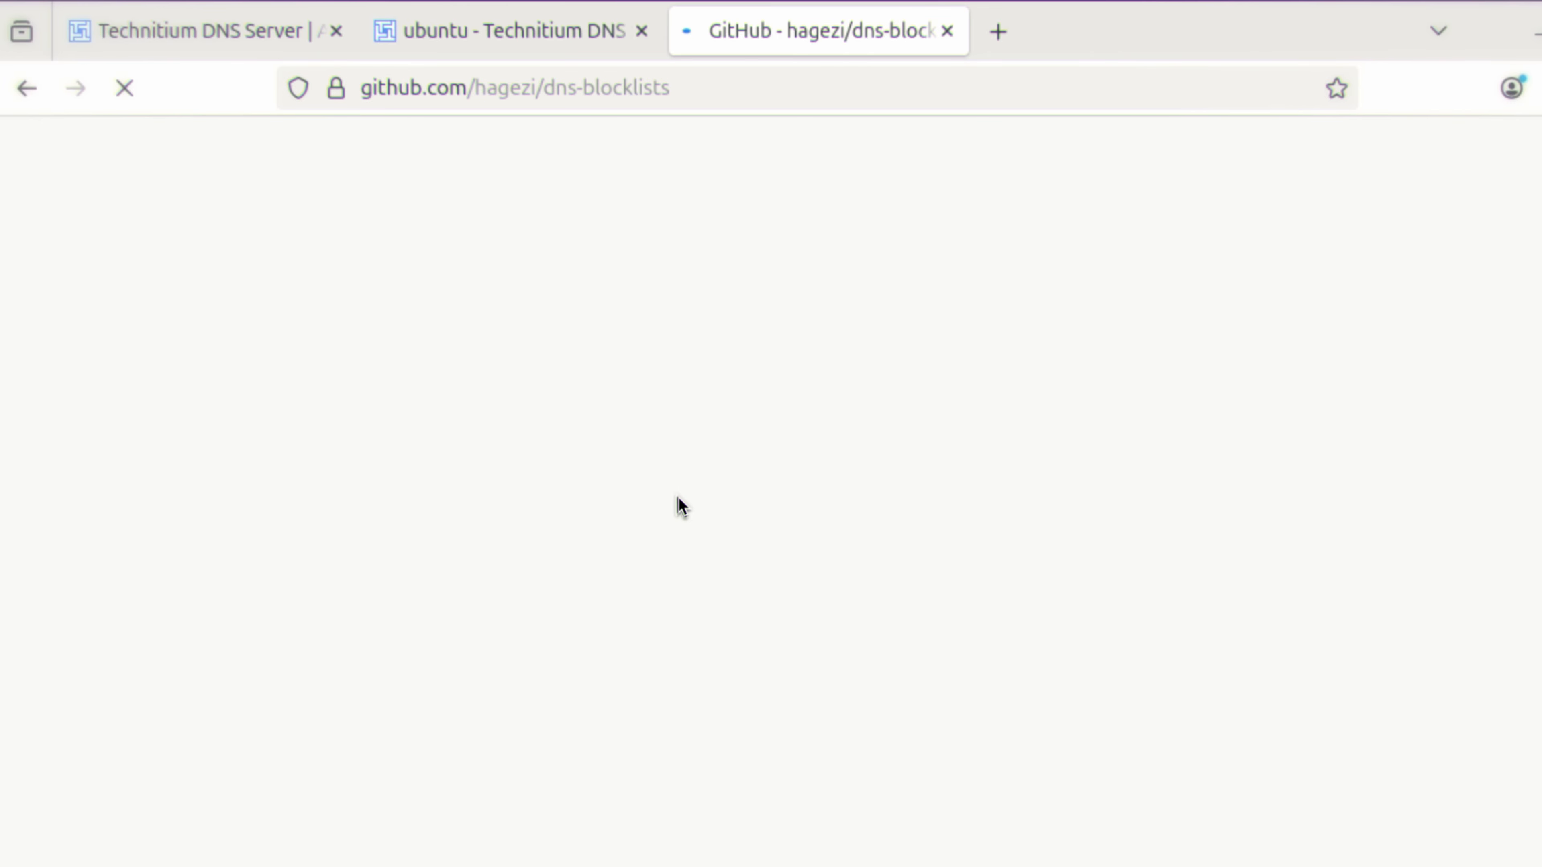
Step: Look through the README's list of available blocklists and go to the Most Abused TLDs section
{"action": "scroll", "coordinate": [678, 498], "scroll_direction": "down", "scroll_amount": 15}
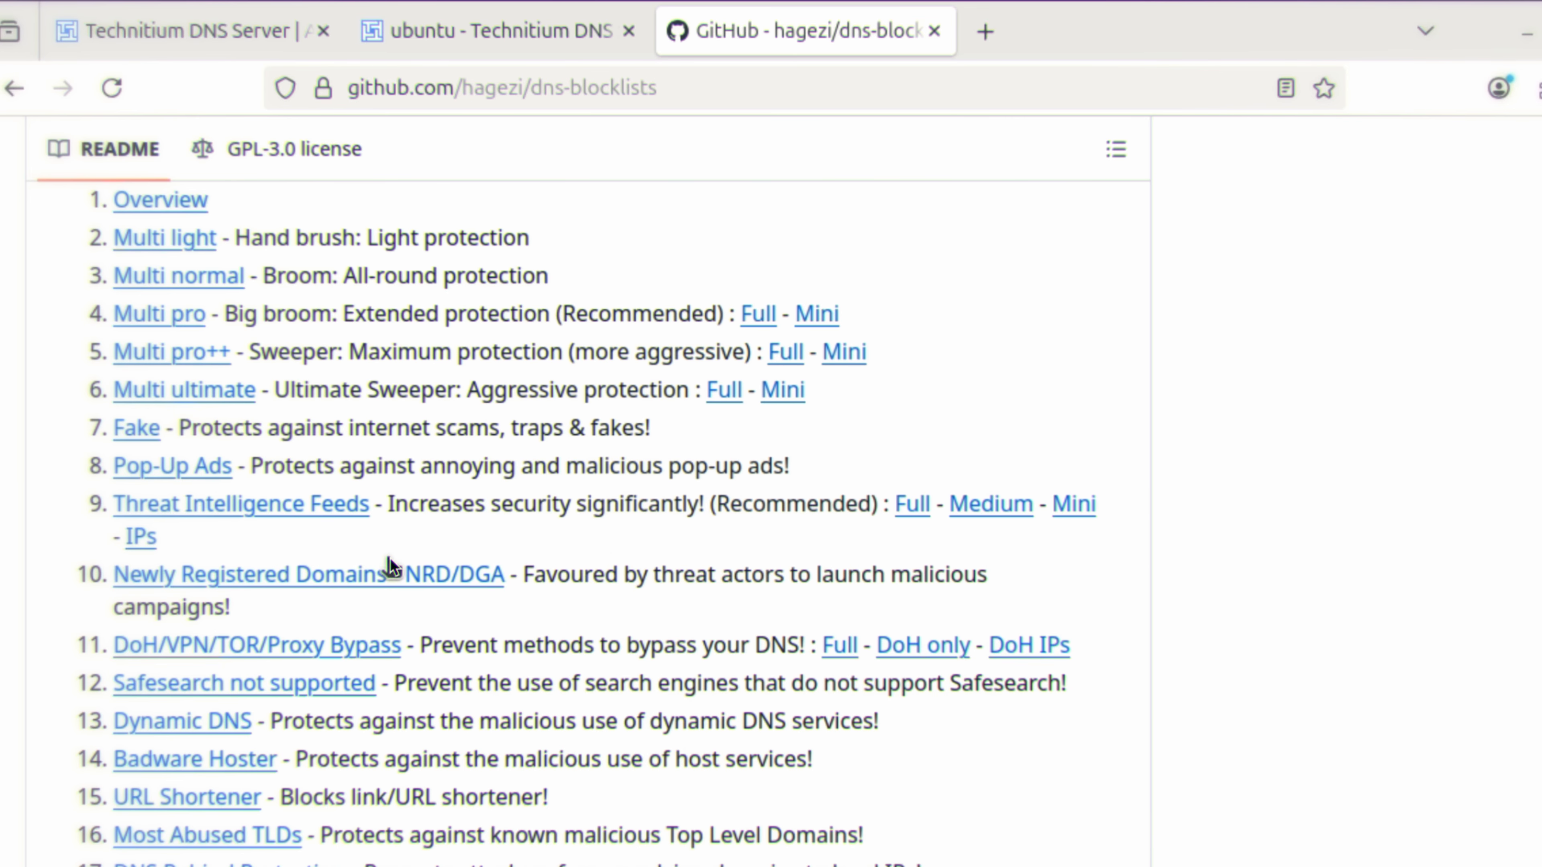
{"action": "scroll", "coordinate": [764, 511], "scroll_direction": "down", "scroll_amount": 3}
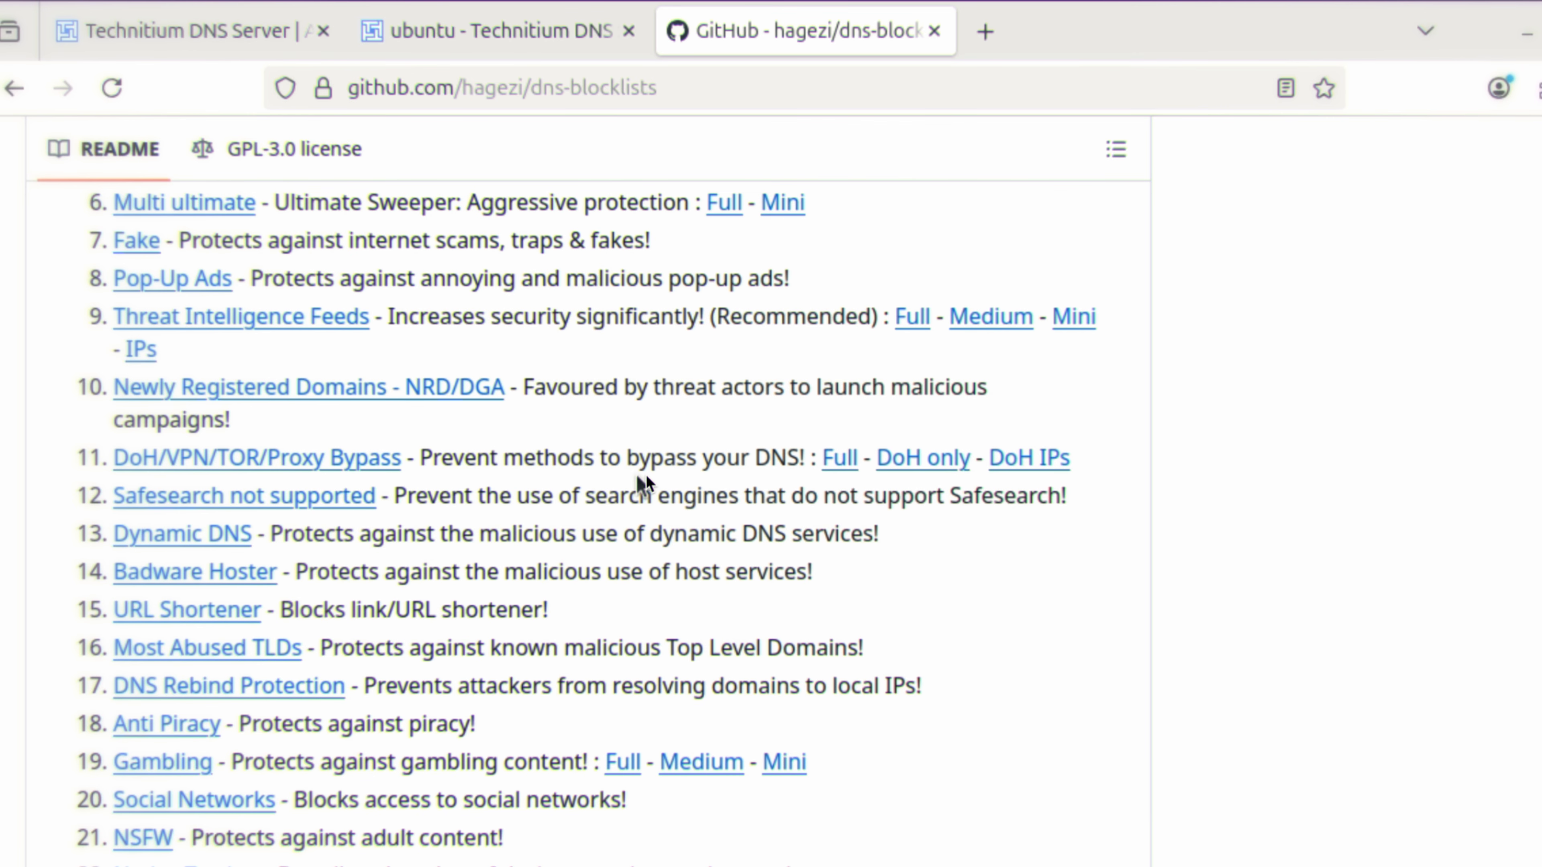
{"action": "scroll", "coordinate": [468, 465], "scroll_direction": "down", "scroll_amount": 3}
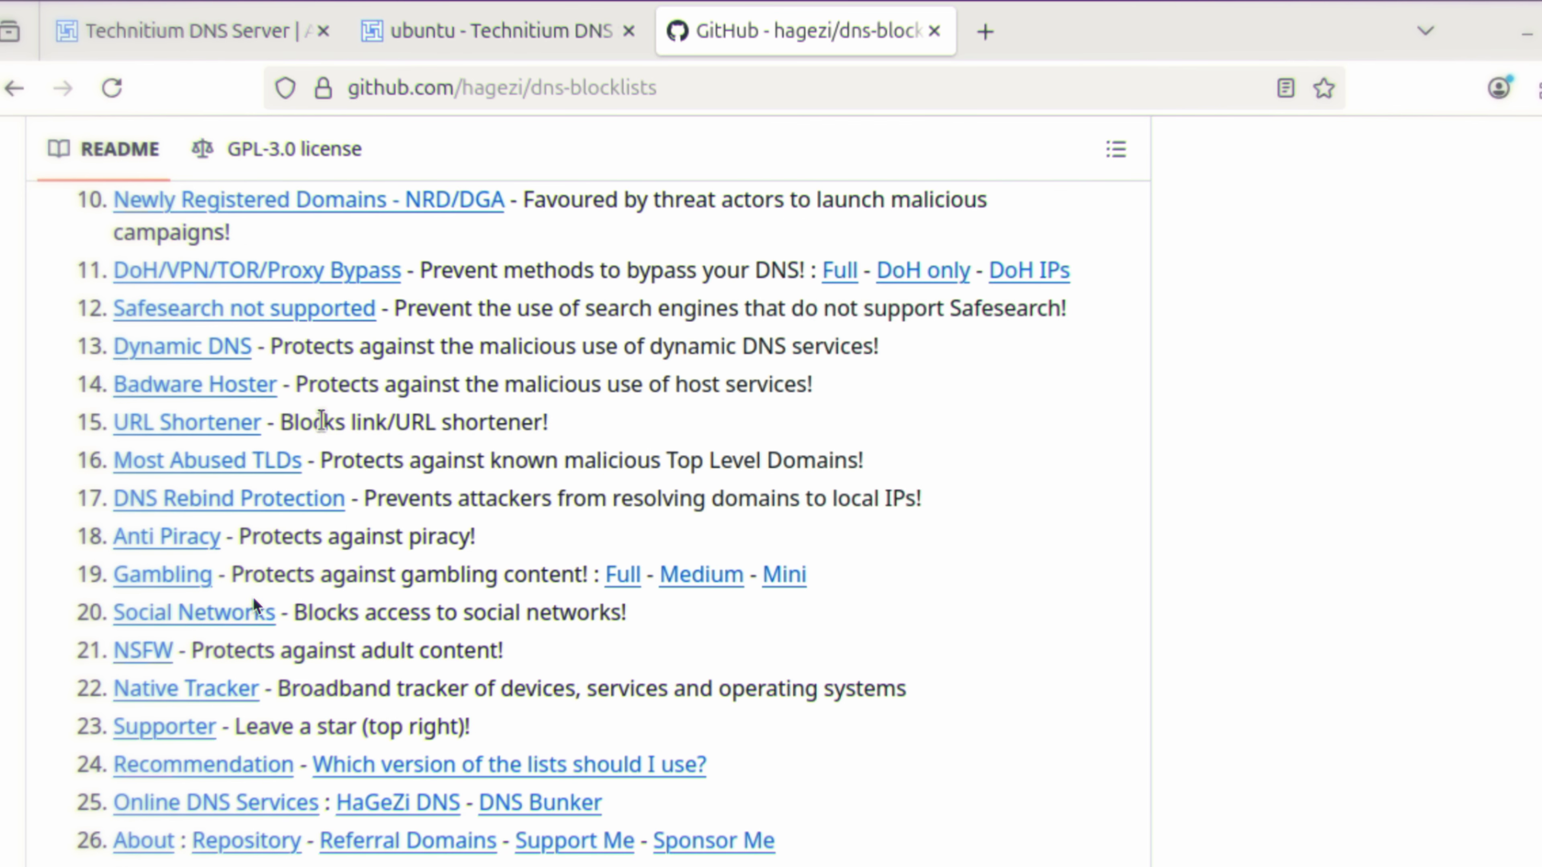
{"action": "left_click", "coordinate": [155, 462]}
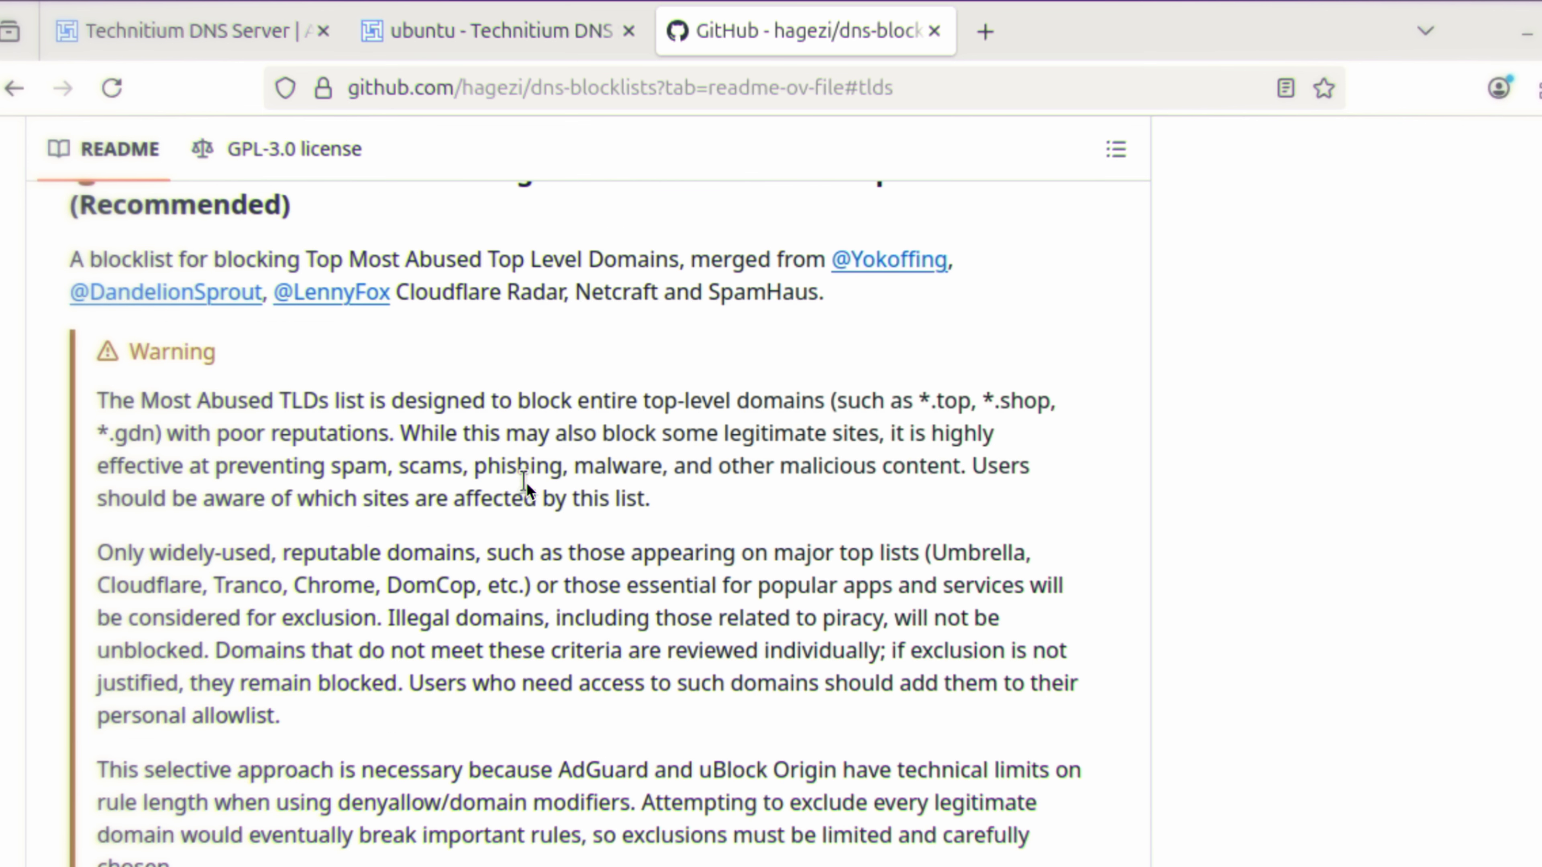
Step: Check which Most Abused TLDs format is meant for TechnitiumDNS and open the M1 mirror of the AdBlock version
{"action": "scroll", "coordinate": [527, 482], "scroll_direction": "down", "scroll_amount": 9}
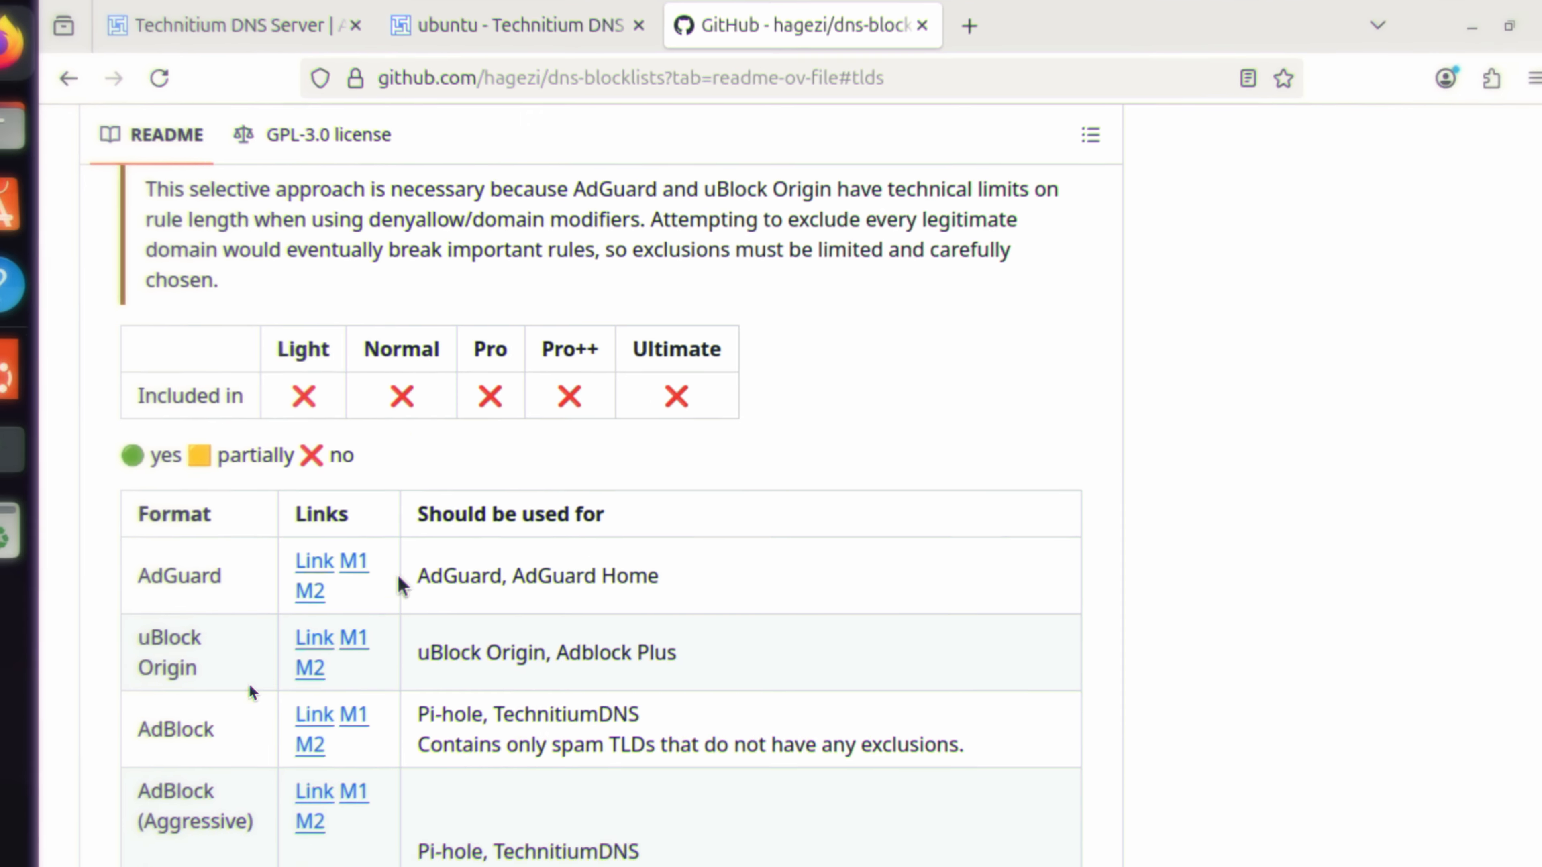
{"action": "scroll", "coordinate": [188, 650], "scroll_direction": "down", "scroll_amount": 3}
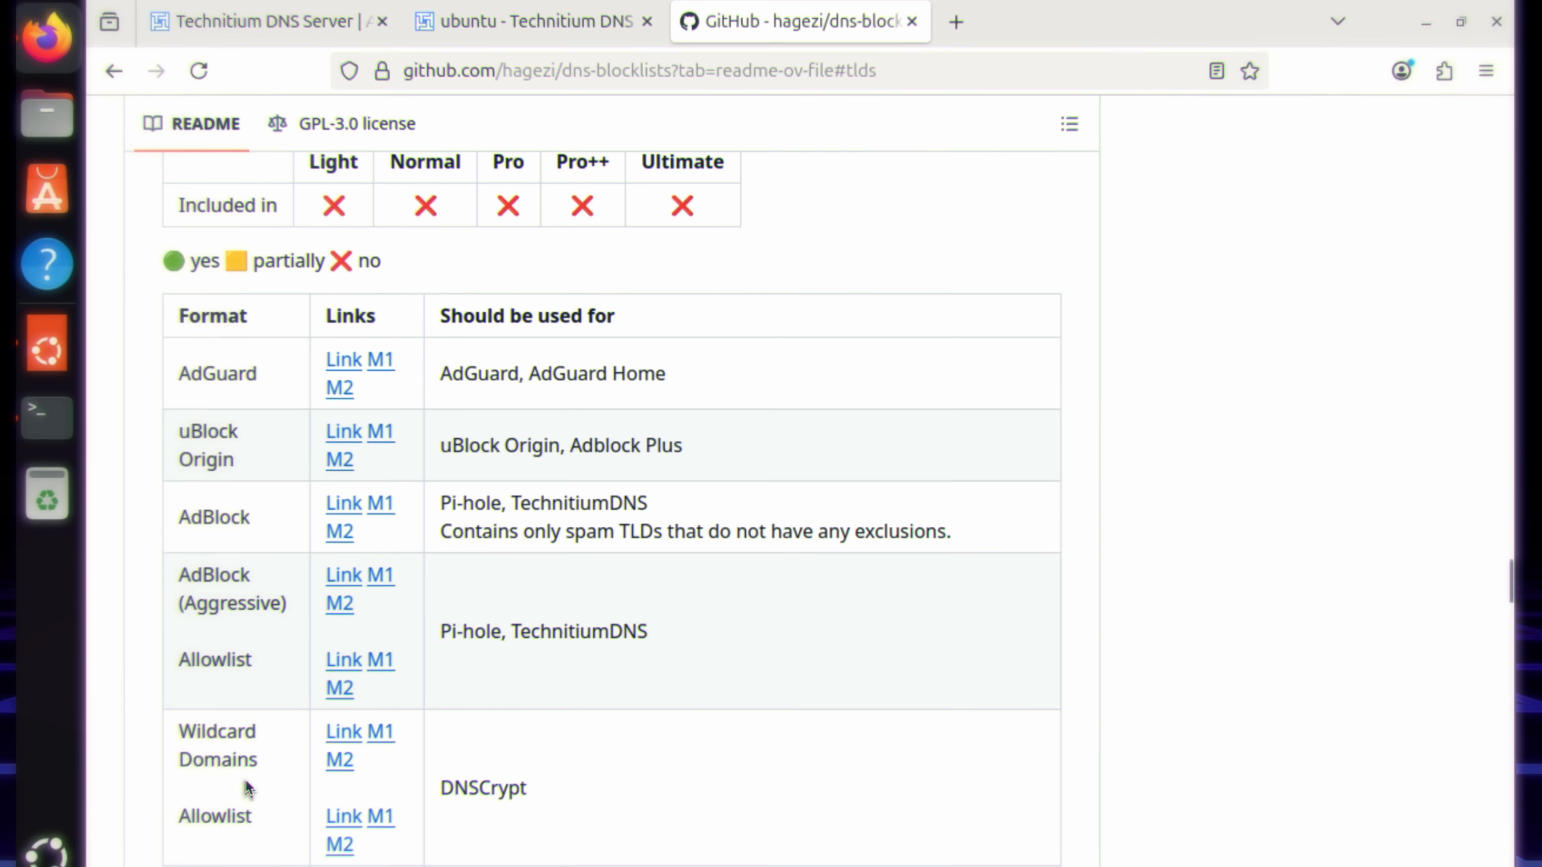
{"action": "scroll", "coordinate": [240, 686], "scroll_direction": "down", "scroll_amount": 3}
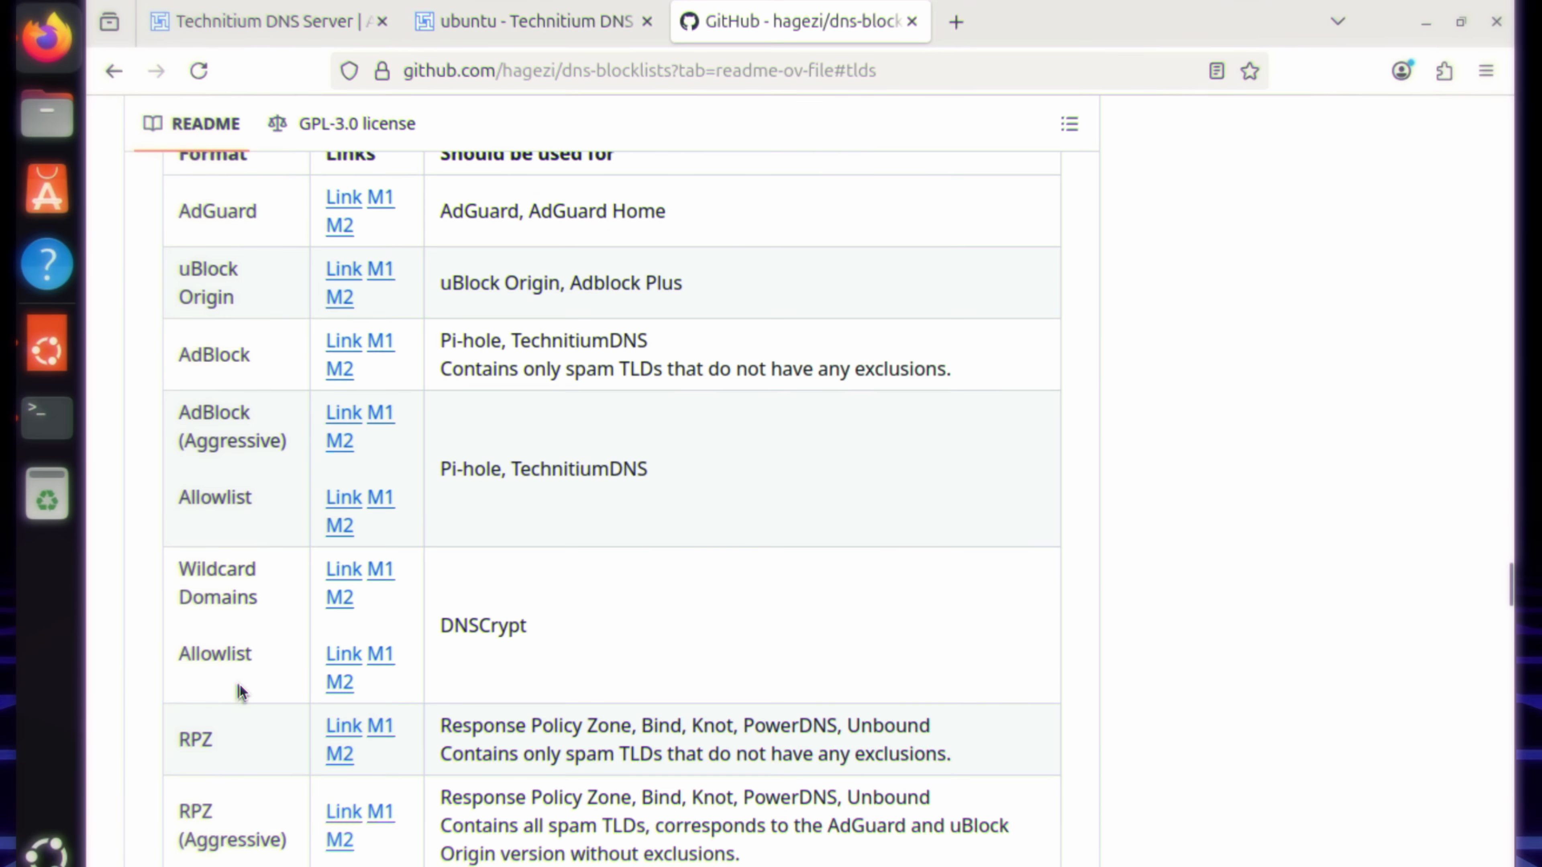
{"action": "scroll", "coordinate": [240, 685], "scroll_direction": "down", "scroll_amount": 5}
{"action": "scroll", "coordinate": [240, 672], "scroll_direction": "up", "scroll_amount": 12}
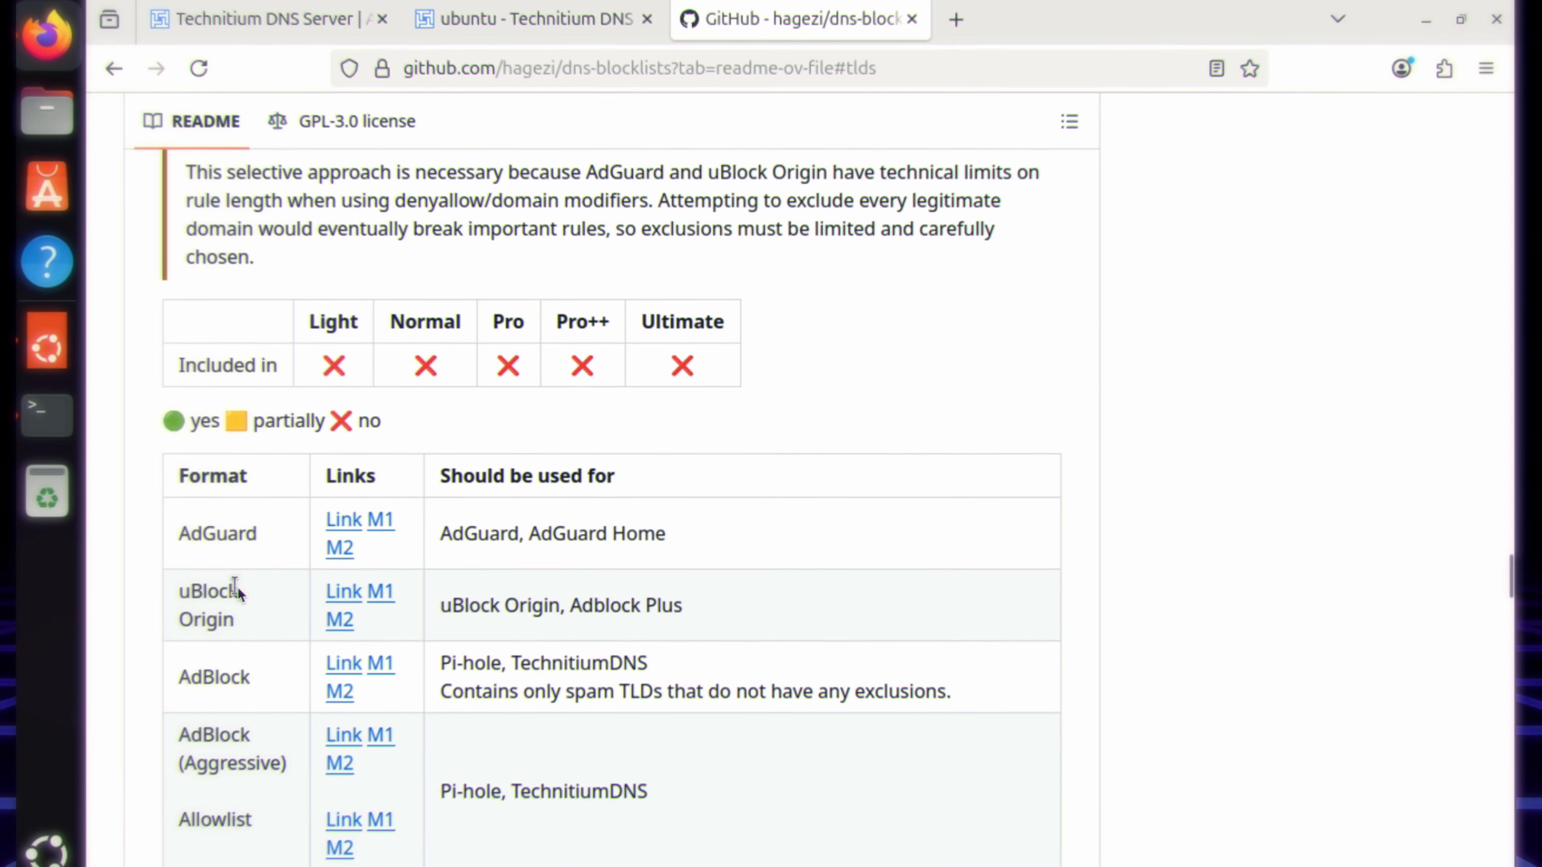
{"action": "double_click", "coordinate": [545, 665]}
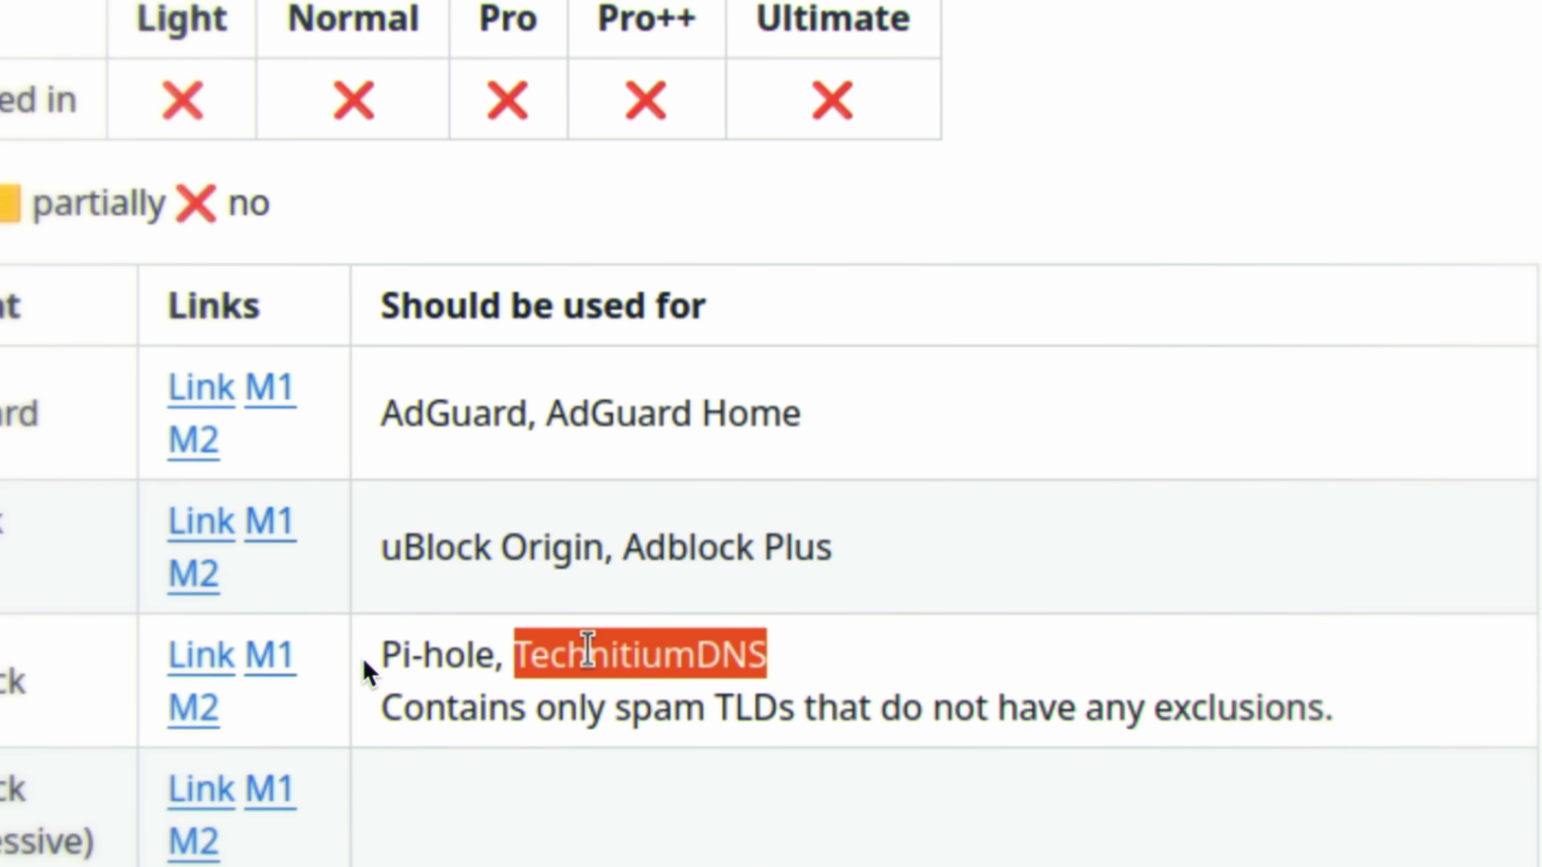
{"action": "left_click", "coordinate": [278, 656]}
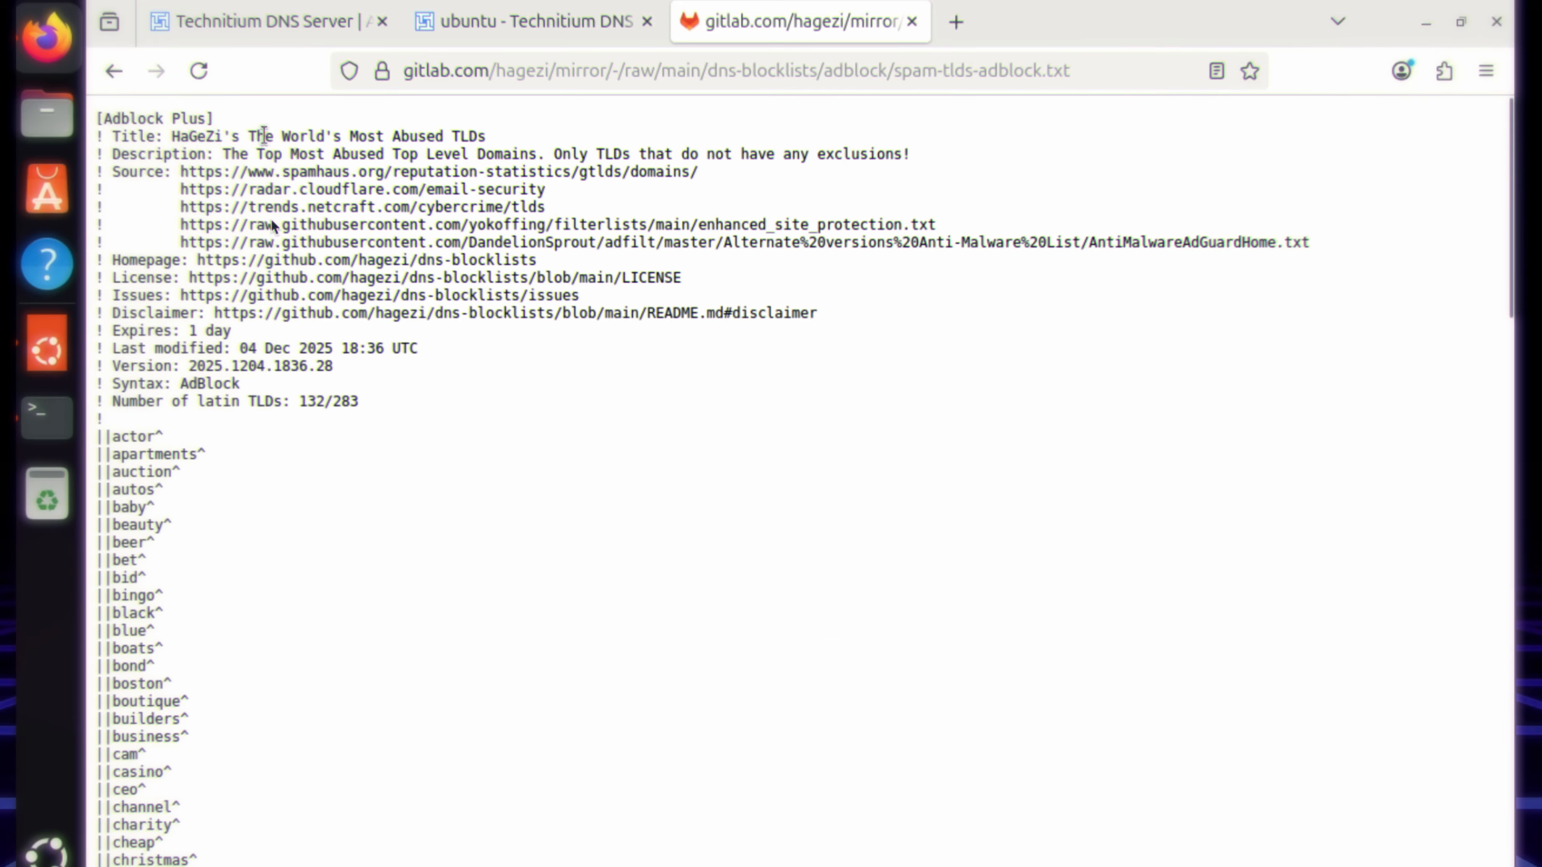
Step: Return to the Technitium console, review the block list update settings and view the DHCP leases page
{"action": "scroll", "coordinate": [568, 367], "scroll_direction": "down", "scroll_amount": 20}
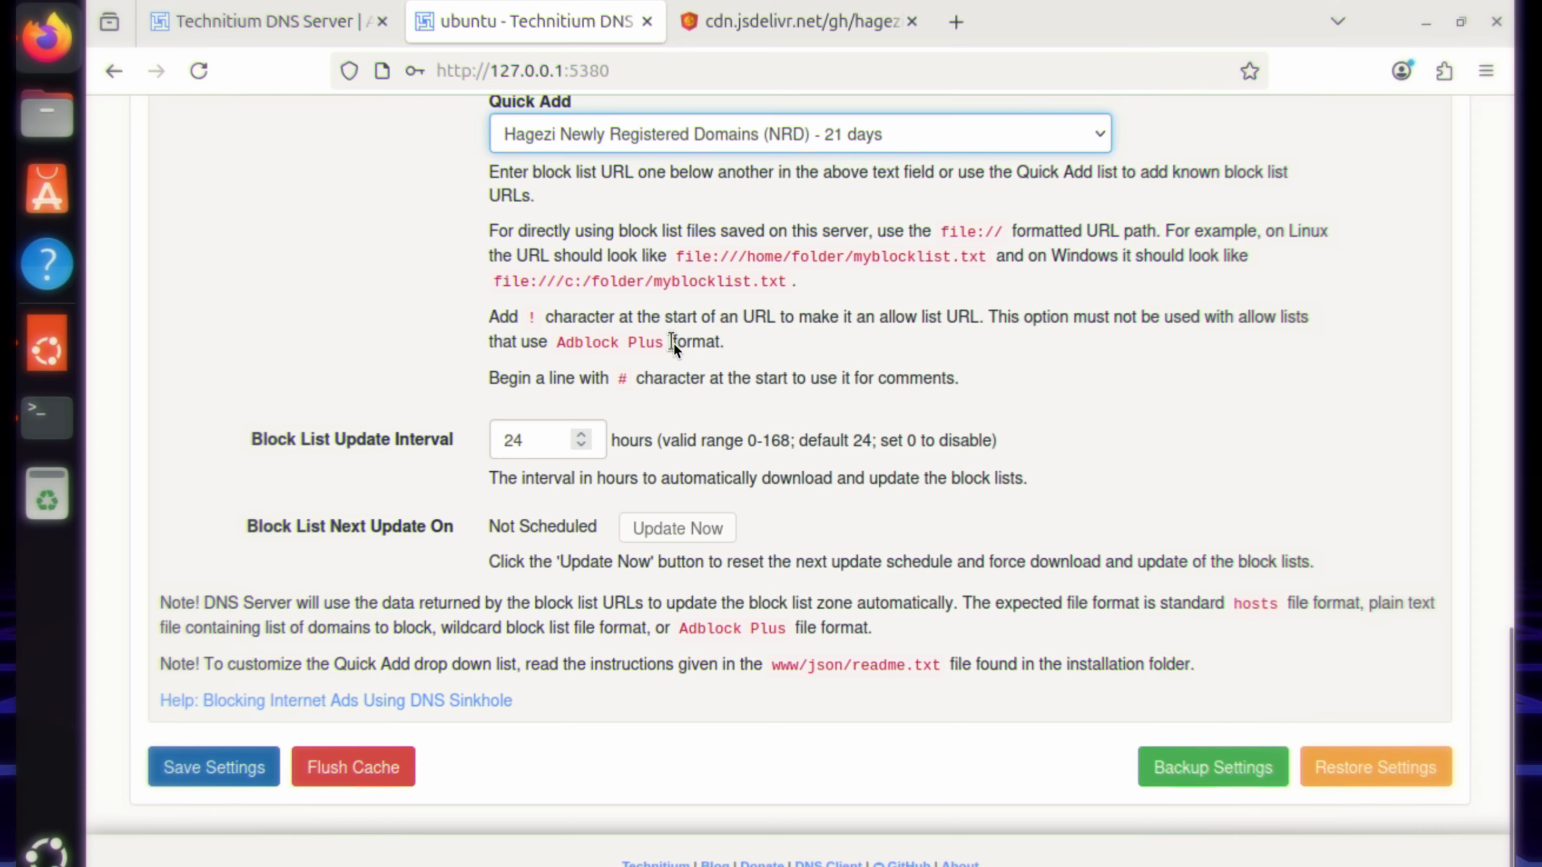
{"action": "scroll", "coordinate": [796, 435], "scroll_direction": "up", "scroll_amount": 15}
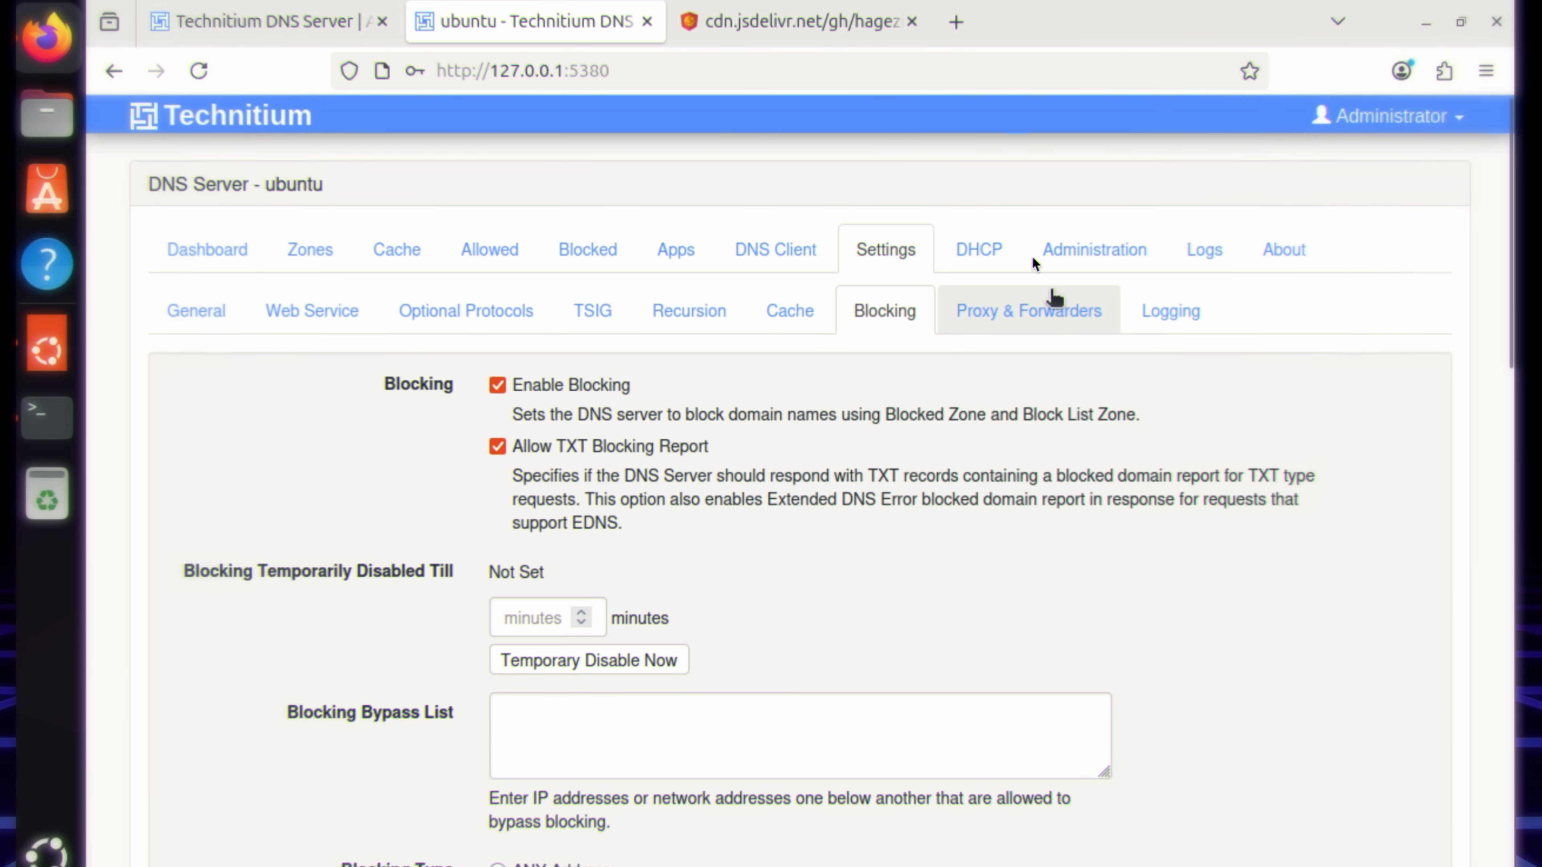
{"action": "left_click", "coordinate": [988, 246]}
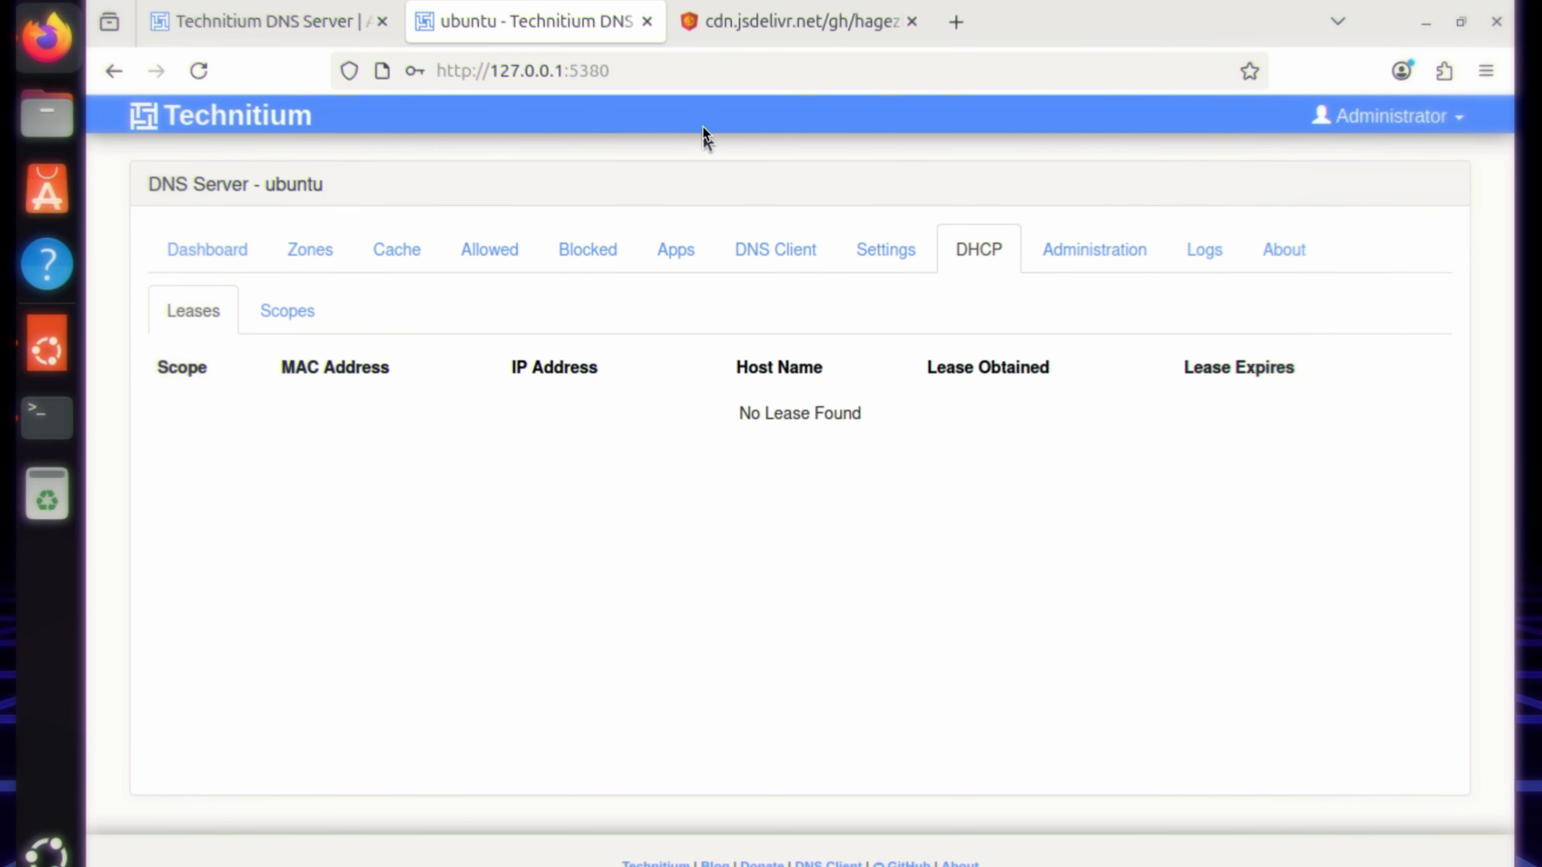
Step: Switch to the terminal window
{"action": "left_click", "coordinate": [49, 415]}
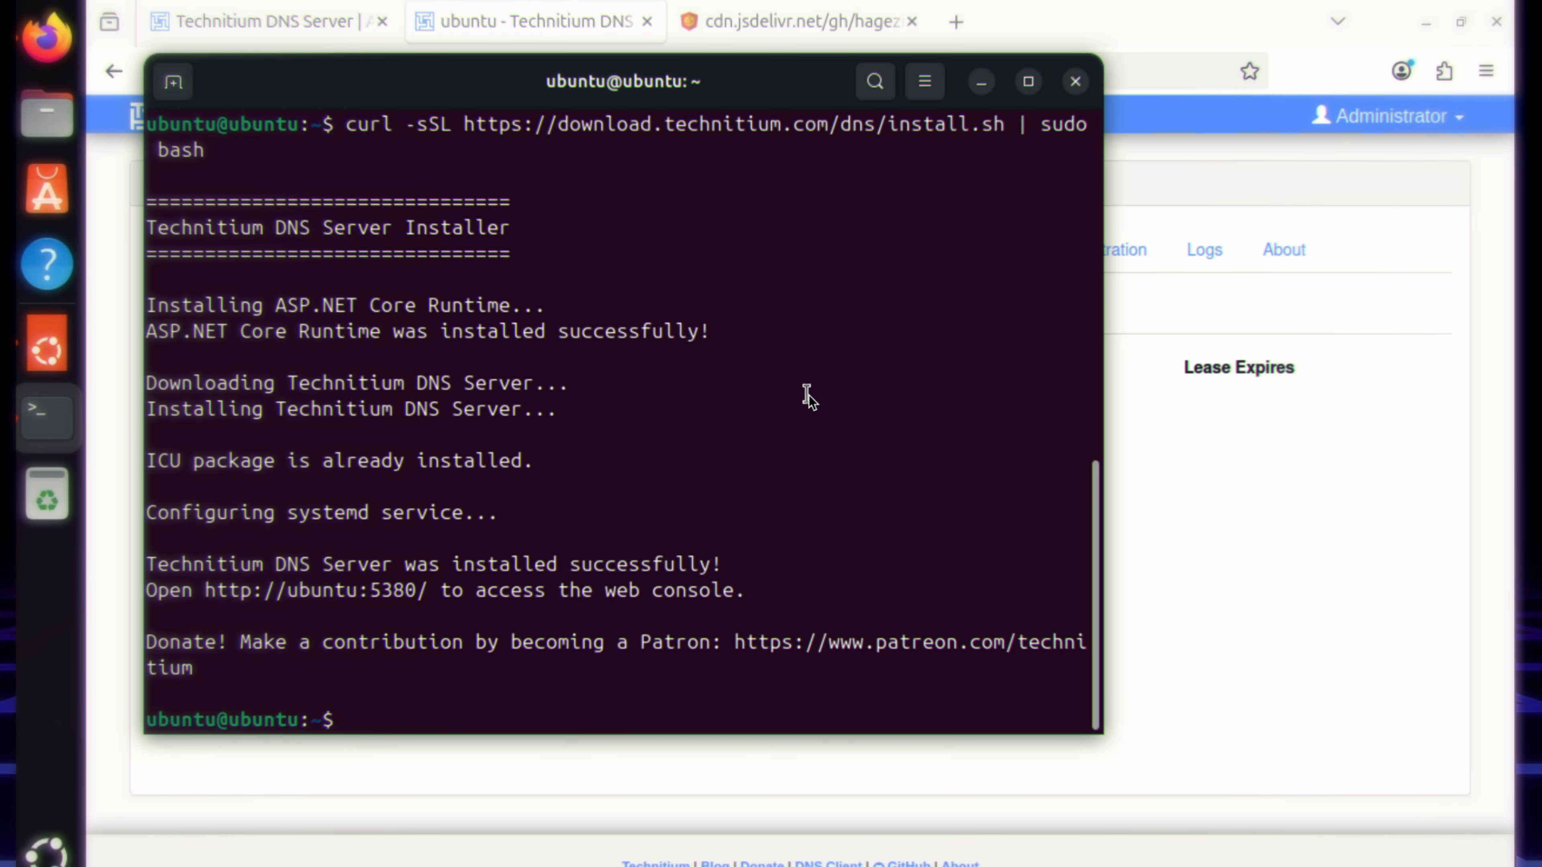